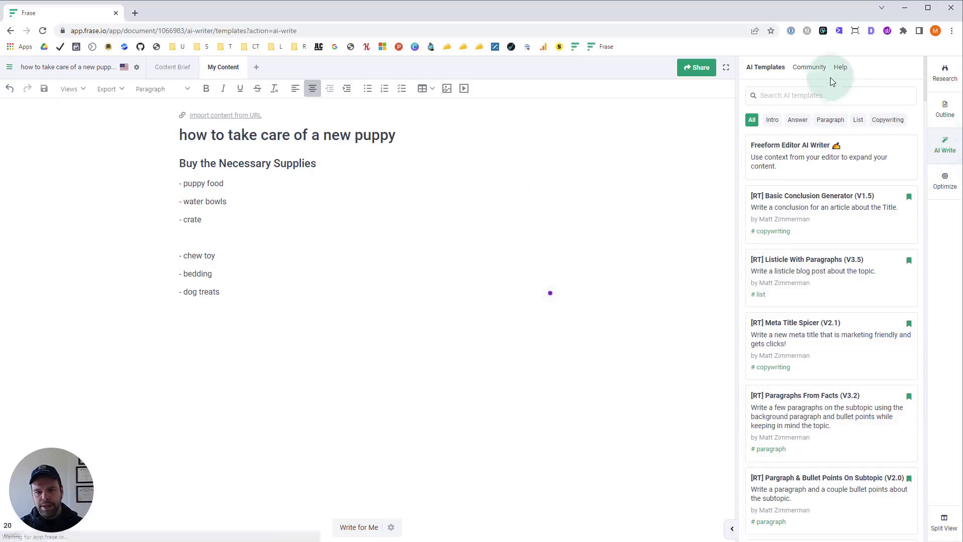
Search Community templates for 'rt] paragraphs from' and open the [RT] Paragraphs From Keywords (V2.6) template.
left_click(817, 69)
left_click(835, 95)
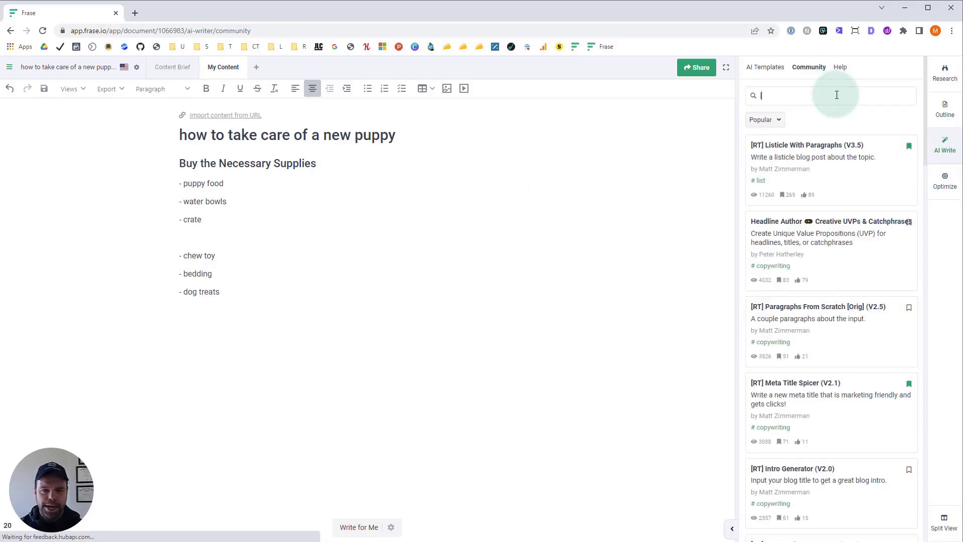
type("rt]")
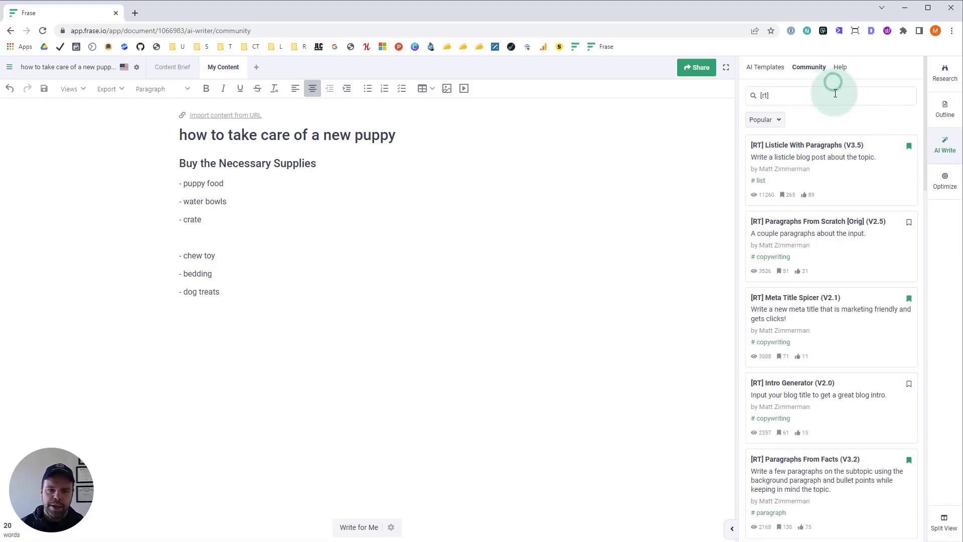
type(" paragraphs from")
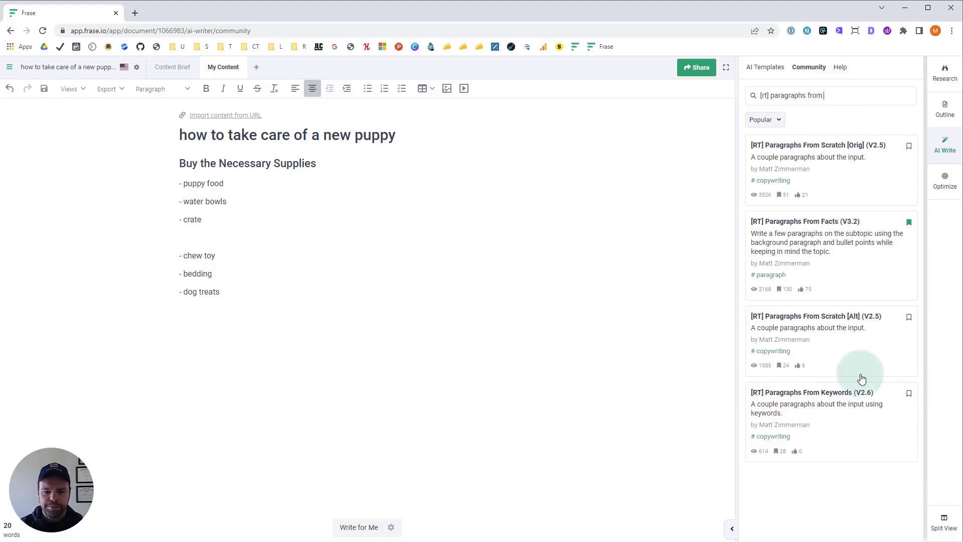
left_click(847, 394)
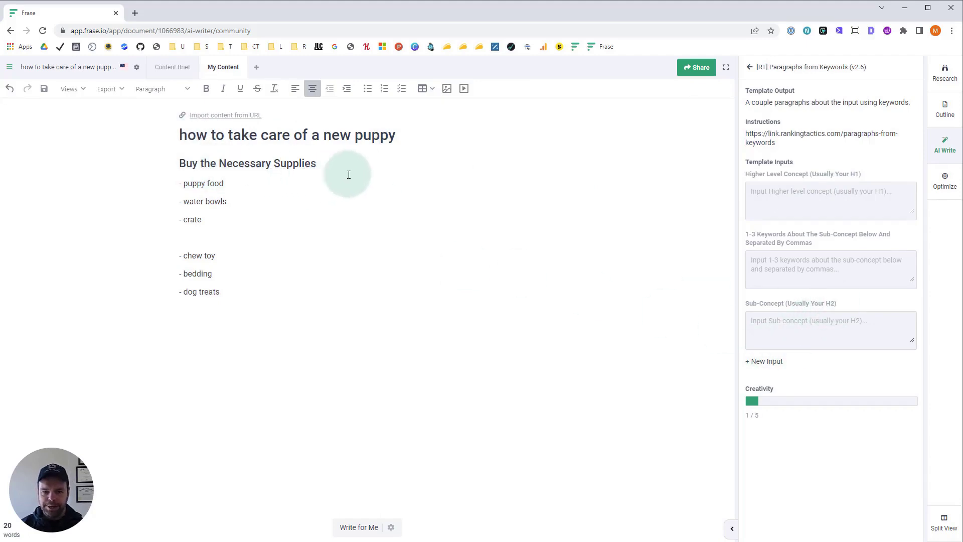
left_click(803, 261)
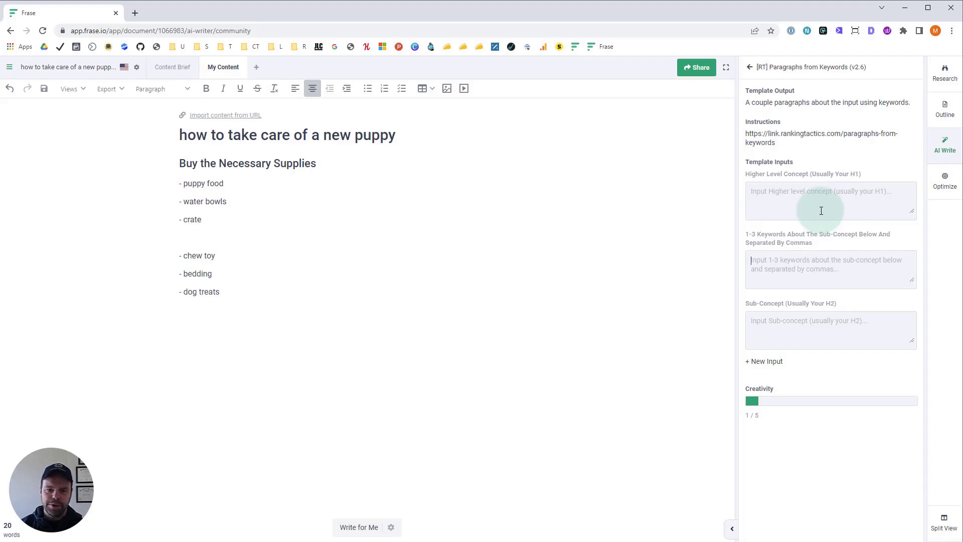
left_click(771, 264)
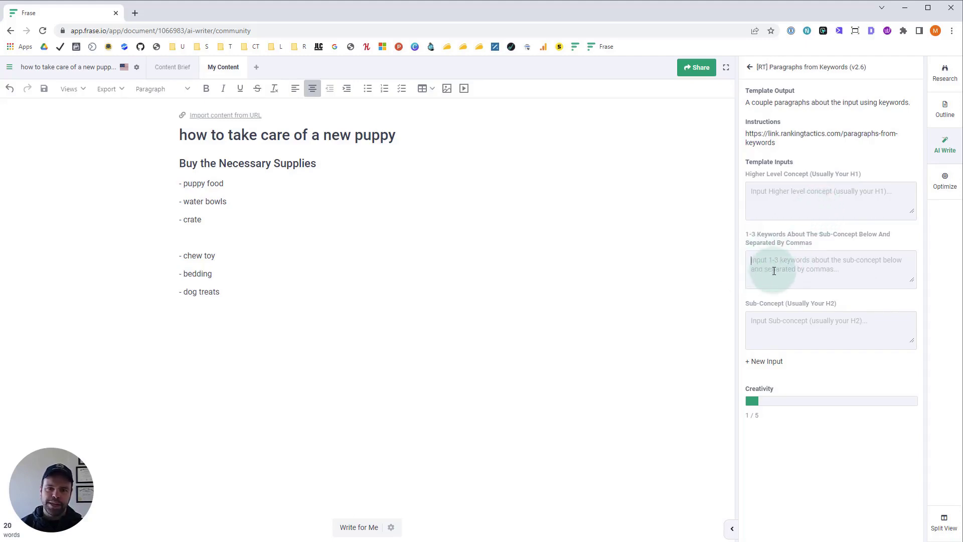
left_click_drag(224, 183, 189, 217)
left_click(229, 200)
double_click(191, 220)
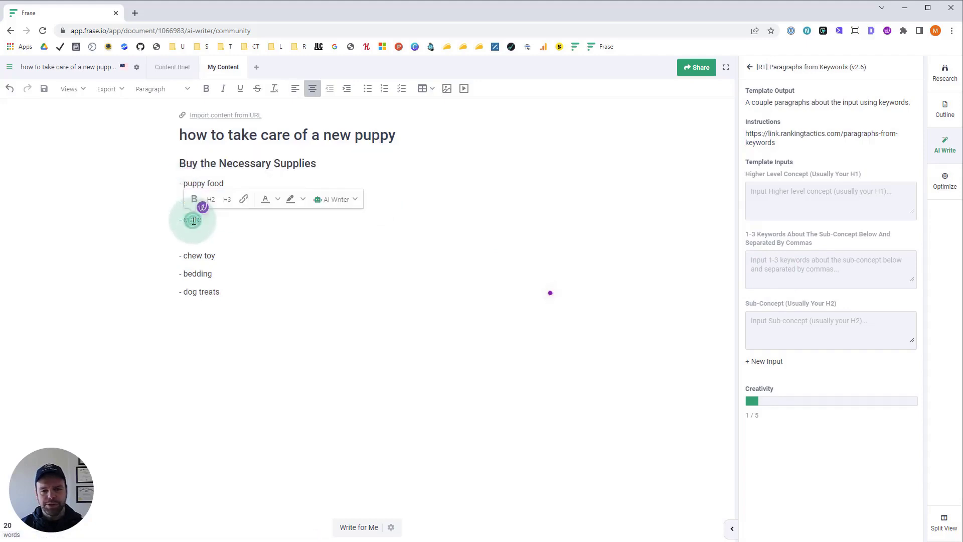
left_click(934, 183)
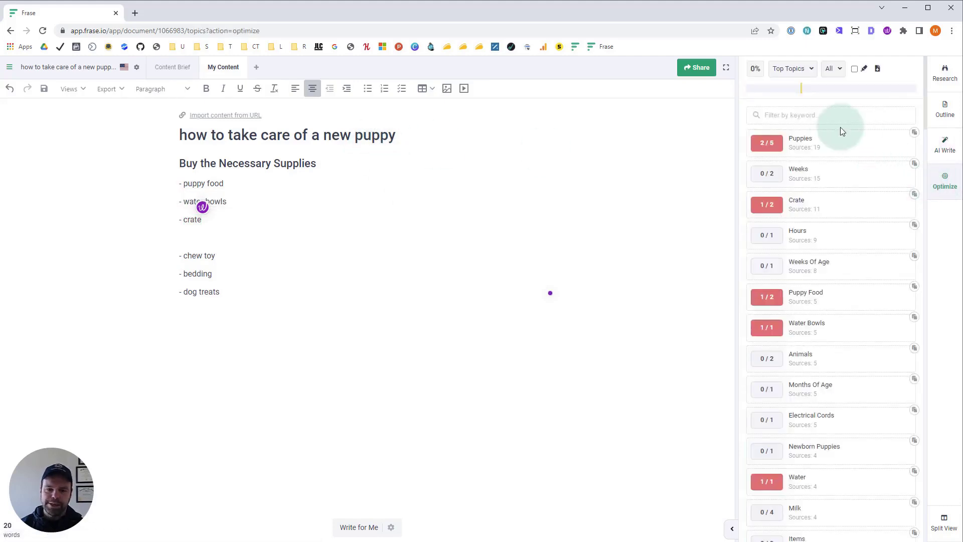
Show Long Tail topics in Optimize and open document settings with query 'how to take care of a new puppy'.
left_click(798, 73)
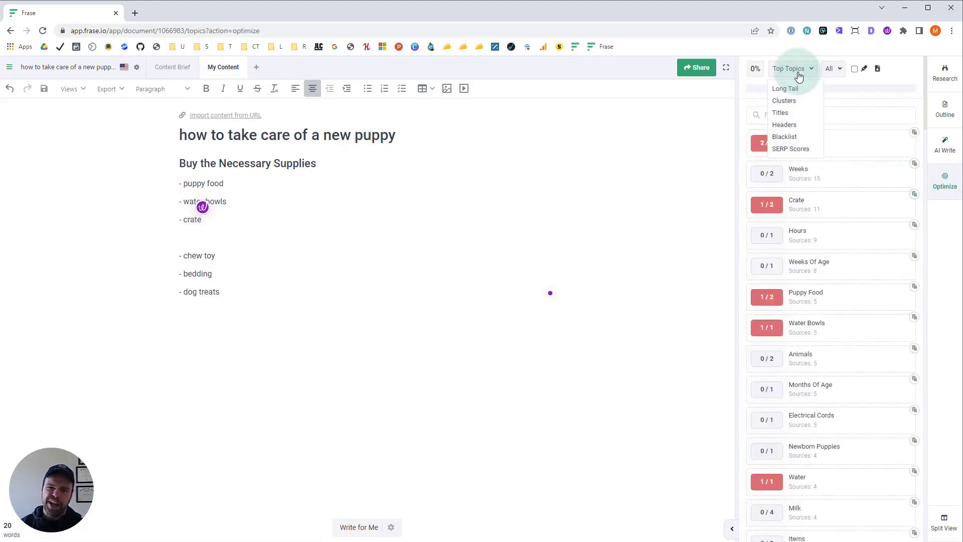
left_click(788, 88)
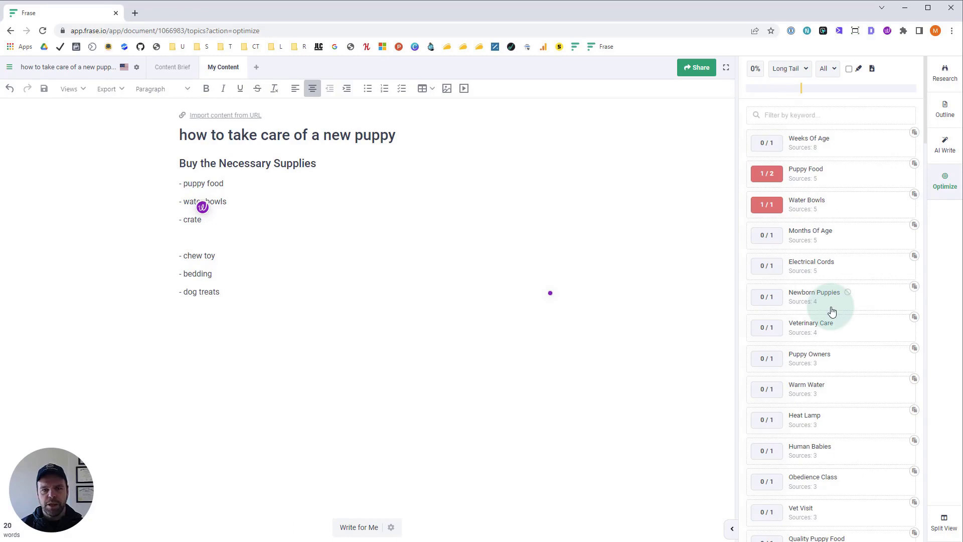
left_click(136, 69)
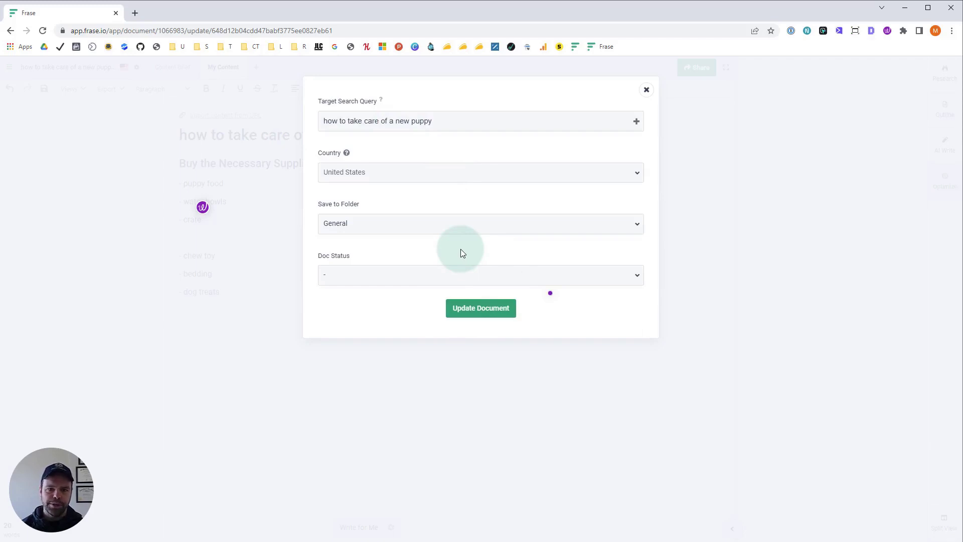
Close the document settings and return to the Optimize long-tail topic list.
left_click(645, 91)
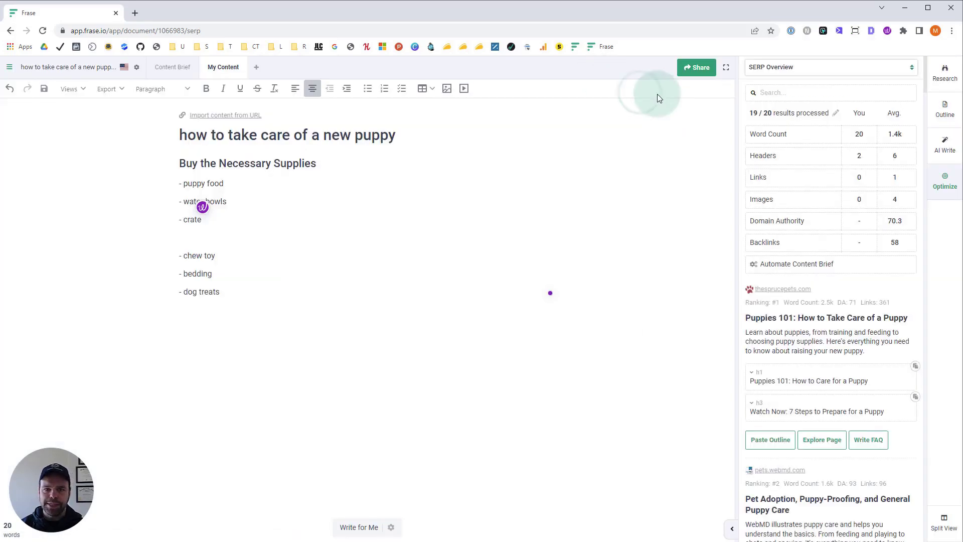
left_click(936, 188)
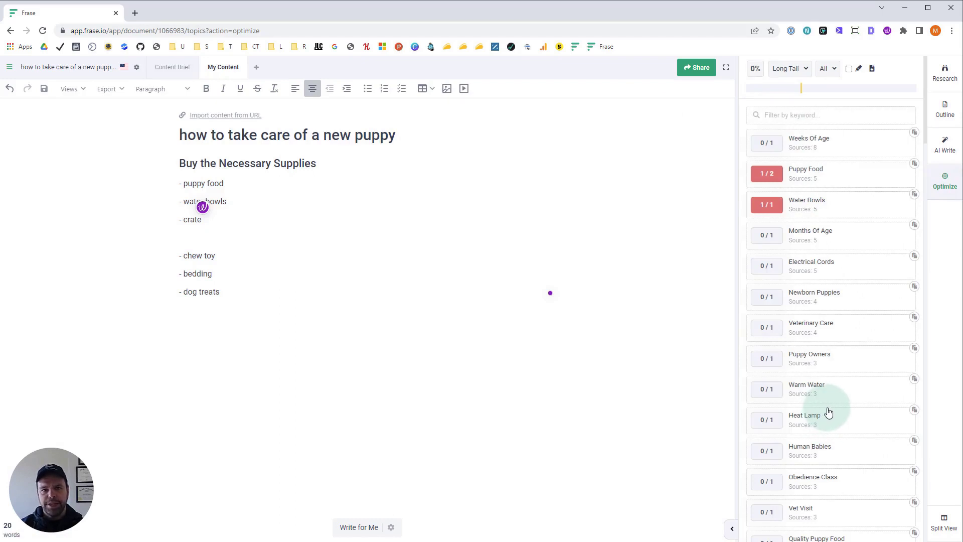
Select the 'Buy the Necessary Supplies' heading, switch to Top Topics, and view the Crate topic details.
triple_click(233, 168)
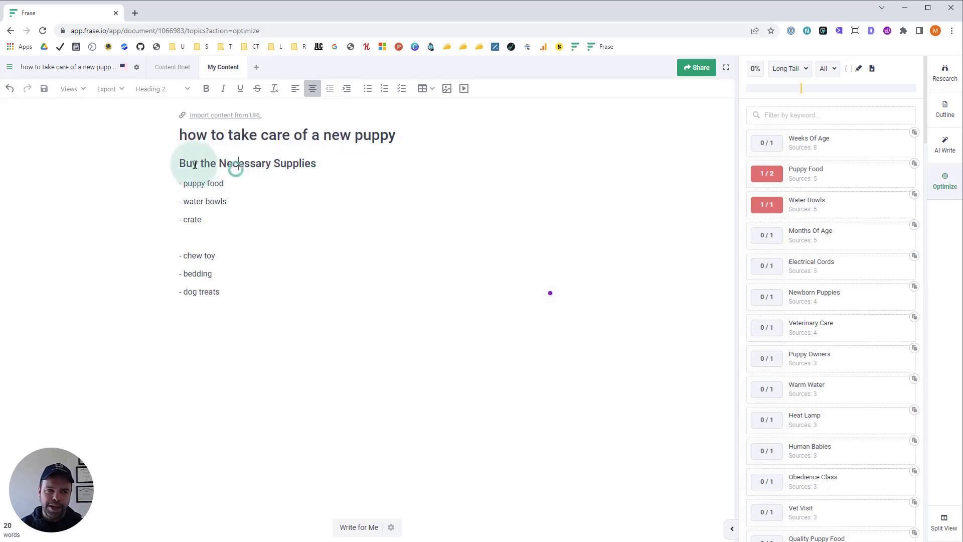
left_click_drag(183, 163, 322, 165)
left_click(789, 69)
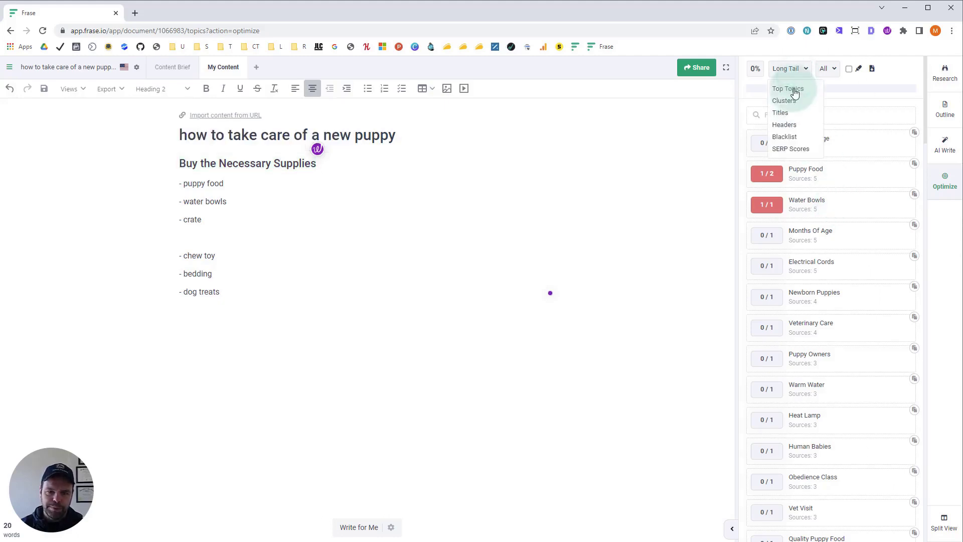
left_click(794, 92)
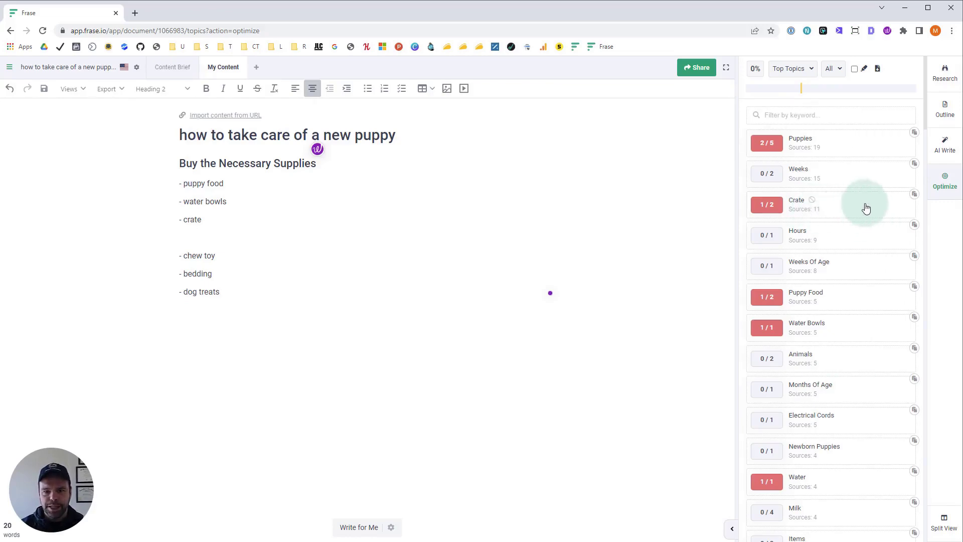
left_click(864, 205)
left_click(817, 114)
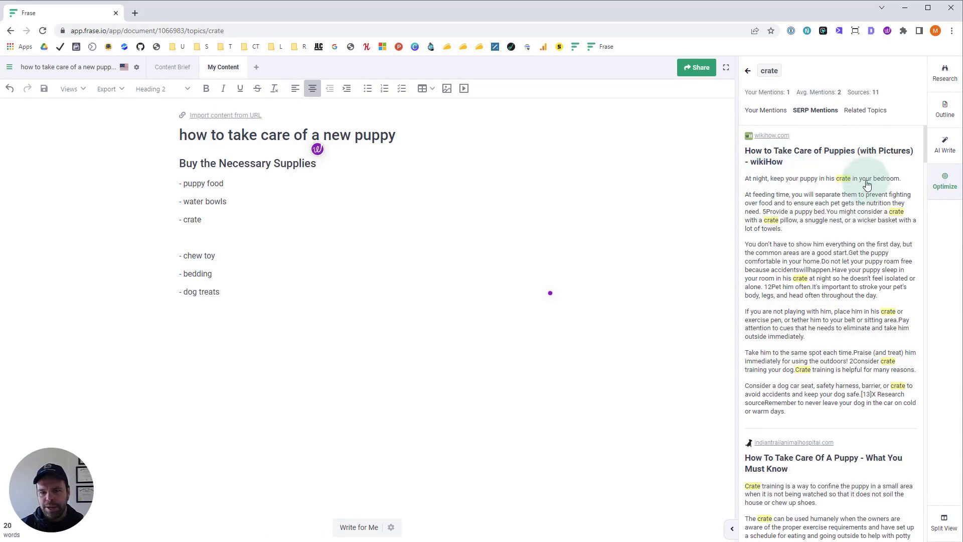
scroll(853, 301, "down", 10)
scroll(847, 361, "up", 10)
left_click(748, 70)
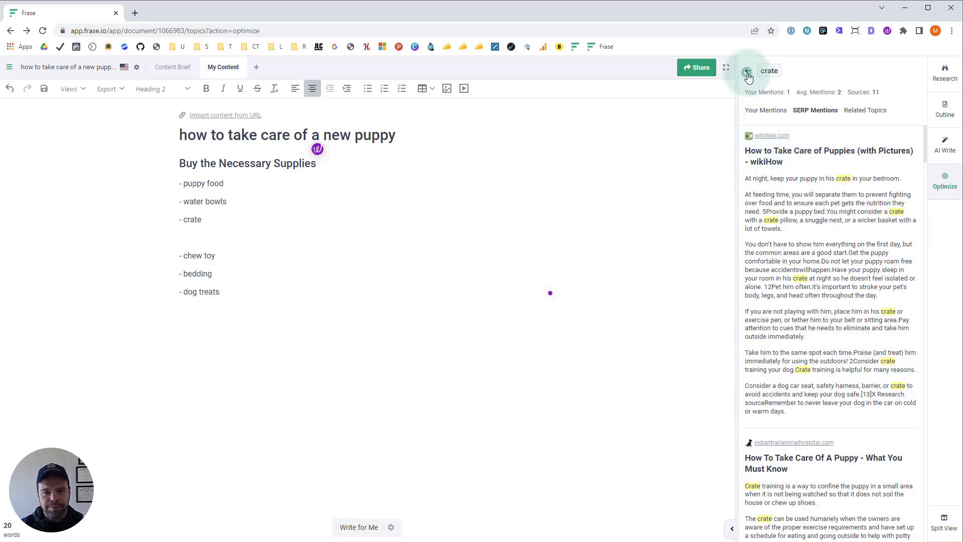
scroll(853, 341, "down", 4)
scroll(868, 416, "down", 4)
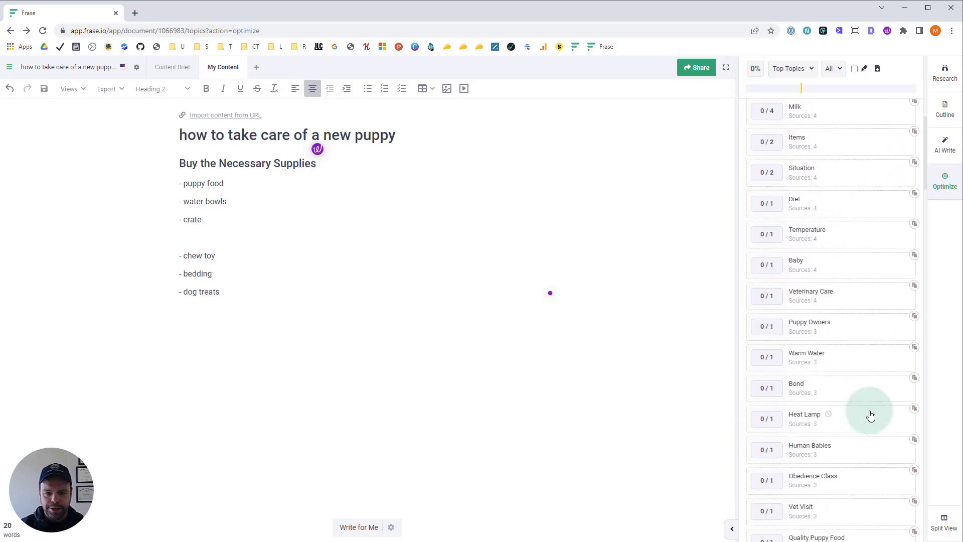
scroll(868, 413, "up", 4)
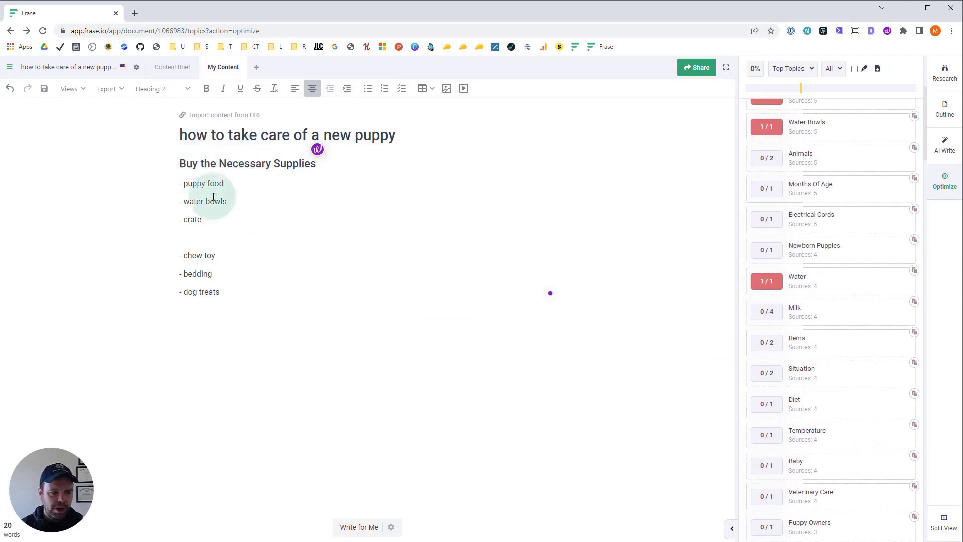
Open the community template '[rt] paragraphs from ke' in AI Write.
left_click(943, 149)
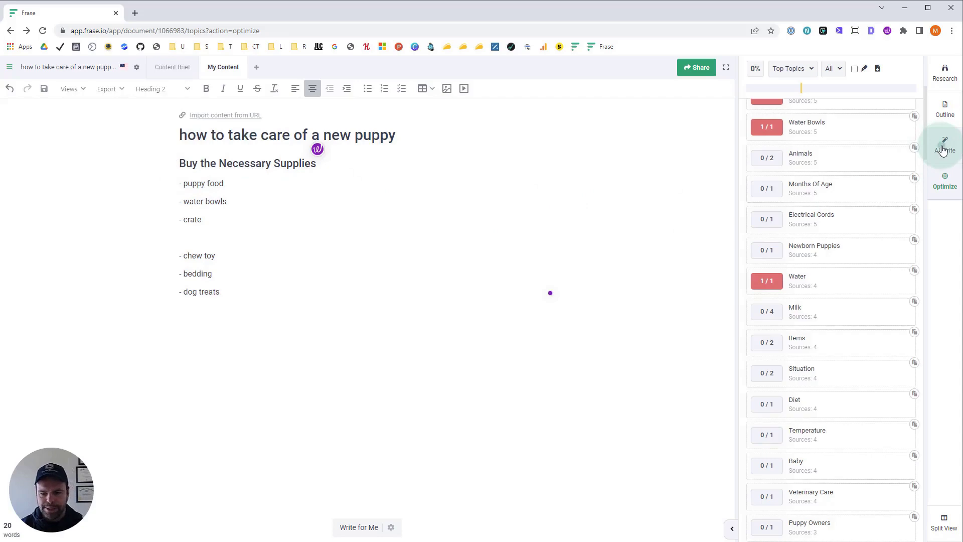
left_click(813, 70)
left_click(830, 94)
type("[rt] paragraphs from ke")
left_click(840, 146)
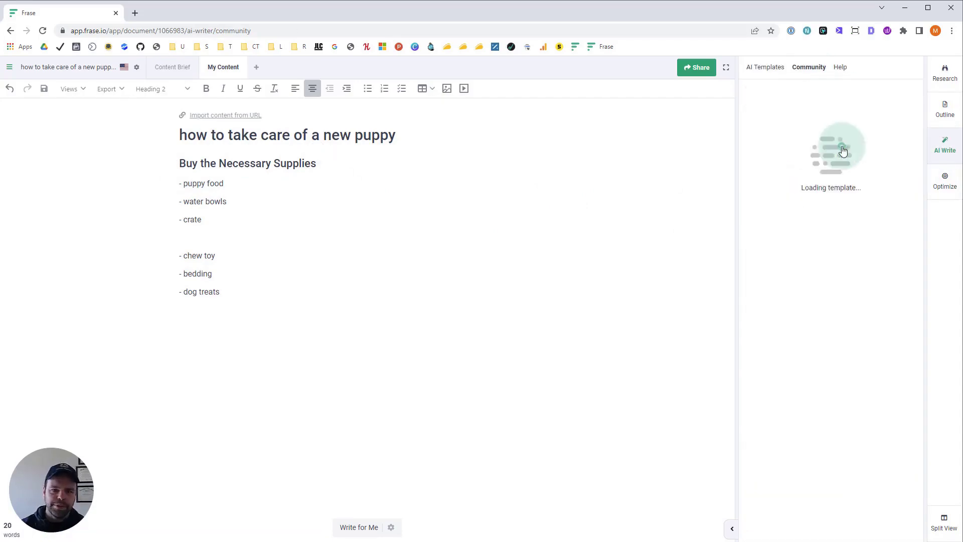
Copy the document title into Higher Level Concept and the 'Buy the Necessary Supplies' heading into Sub-Concept.
left_click(337, 137)
triple_click(336, 137)
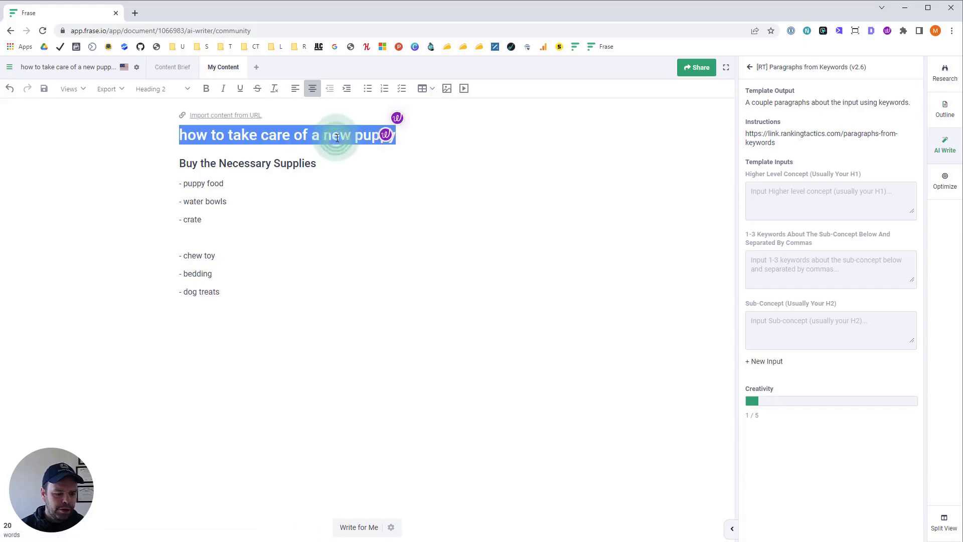
key("ctrl+c")
left_click(816, 206)
key("ctrl+v")
triple_click(246, 164)
key("ctrl+c")
left_click(807, 325)
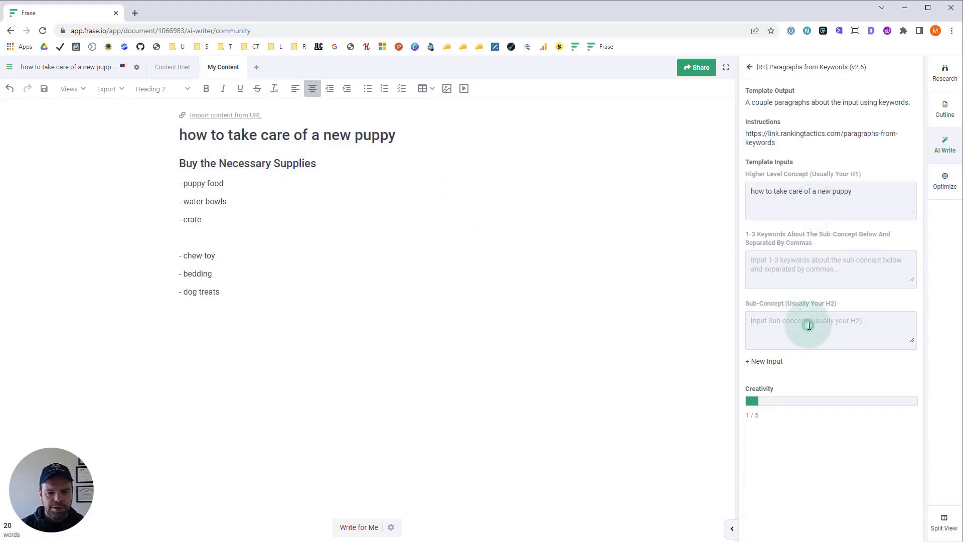
key("ctrl+v")
Enter keywords 'puppy food, water bowls, crate' and set creativity to 1 of 5.
left_click(822, 276)
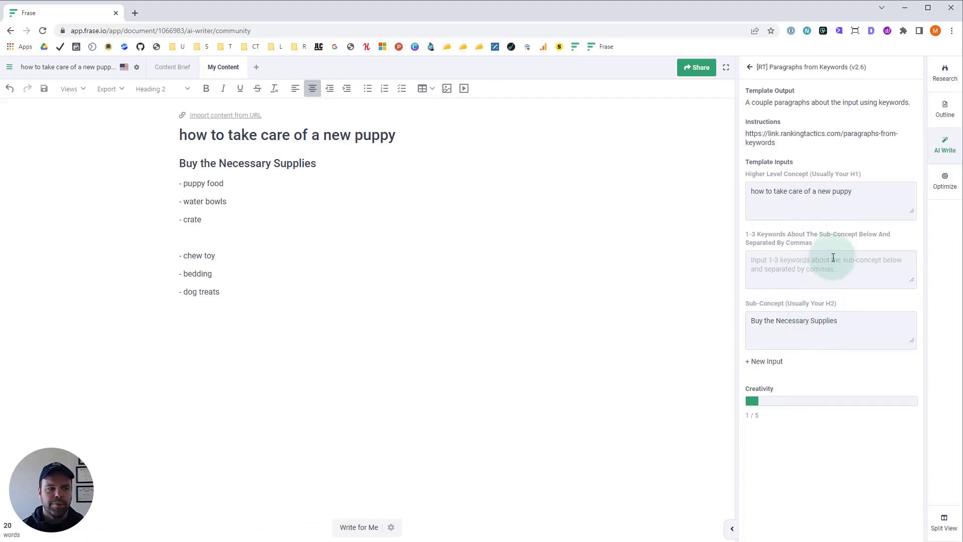
type("p")
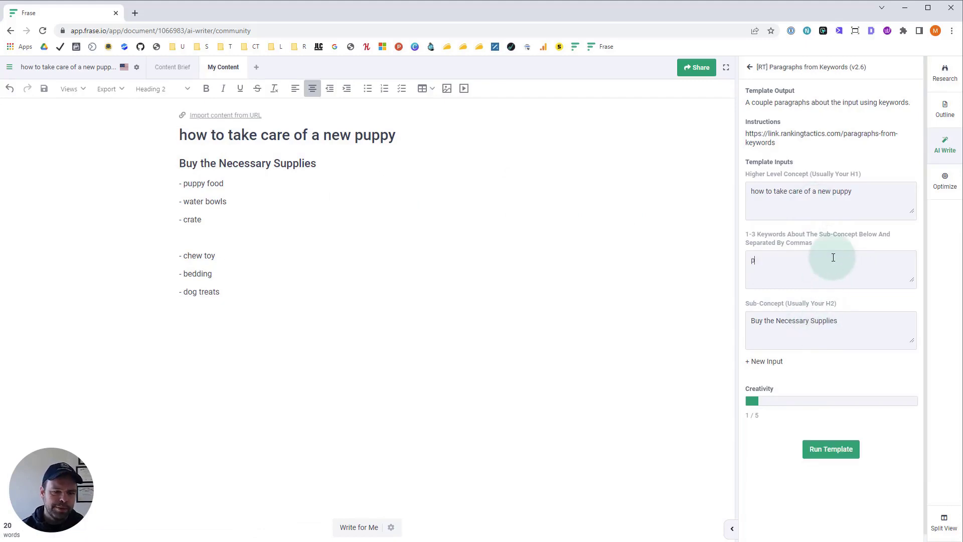
type("uppy food, water bowls,")
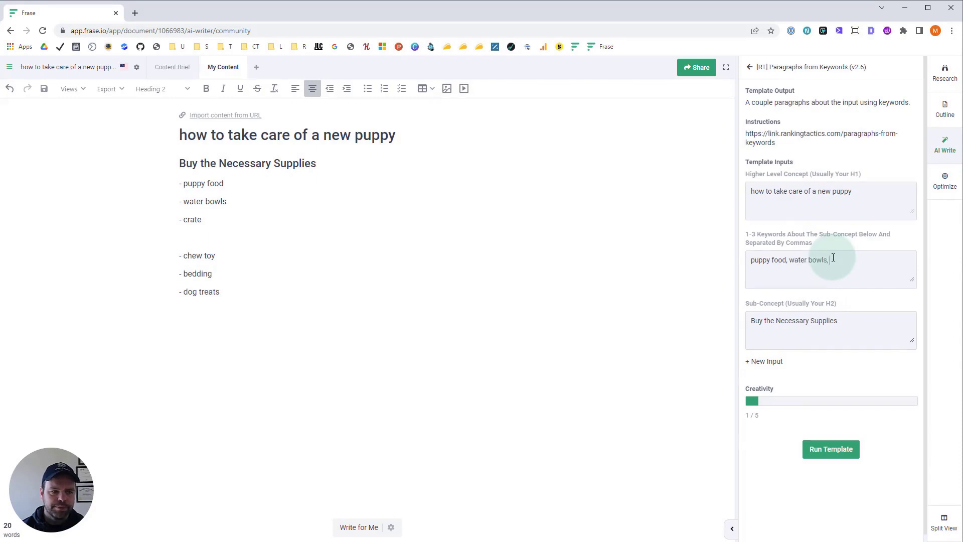
type(" cre")
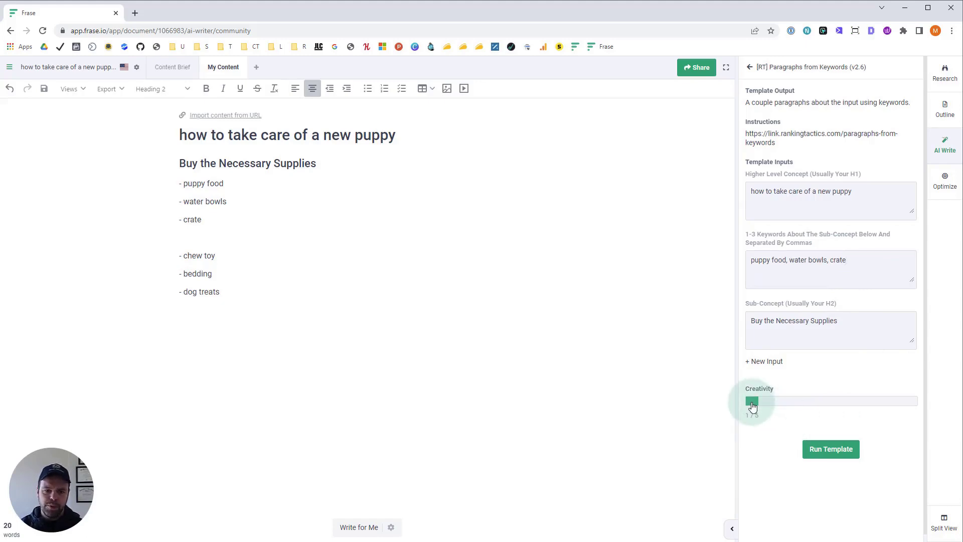
left_click_drag(752, 407, 797, 402)
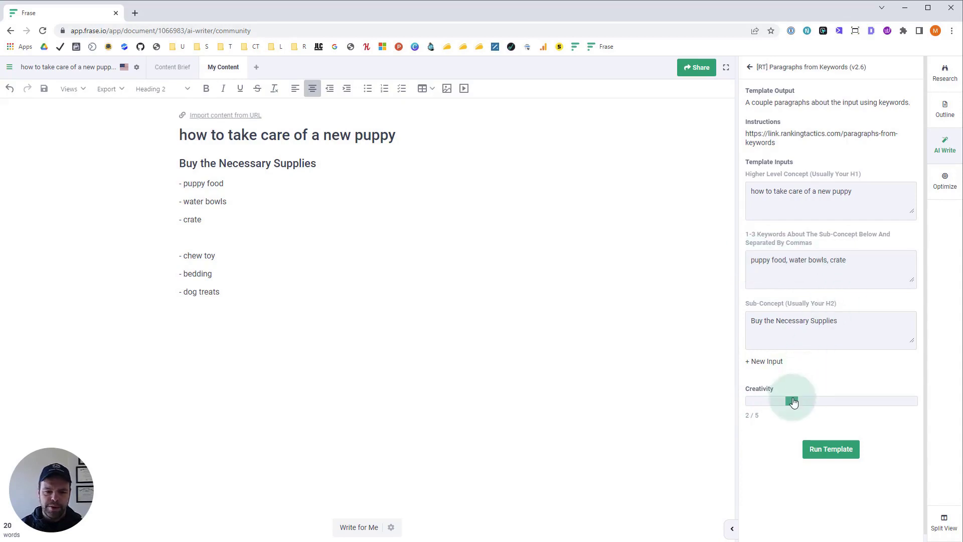
left_click_drag(794, 403, 752, 401)
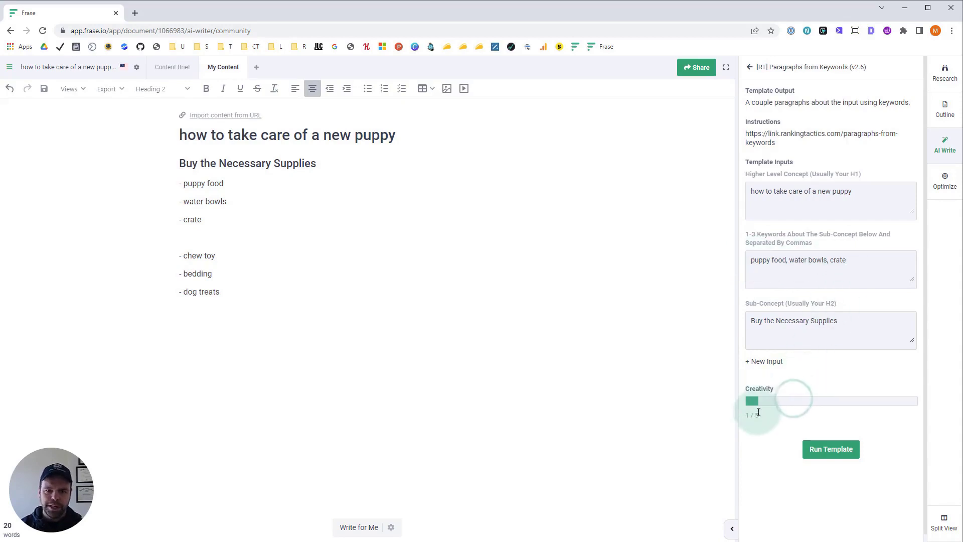
Run the template to generate supply paragraphs from the puppy food, water bowls and crate keywords.
left_click(833, 452)
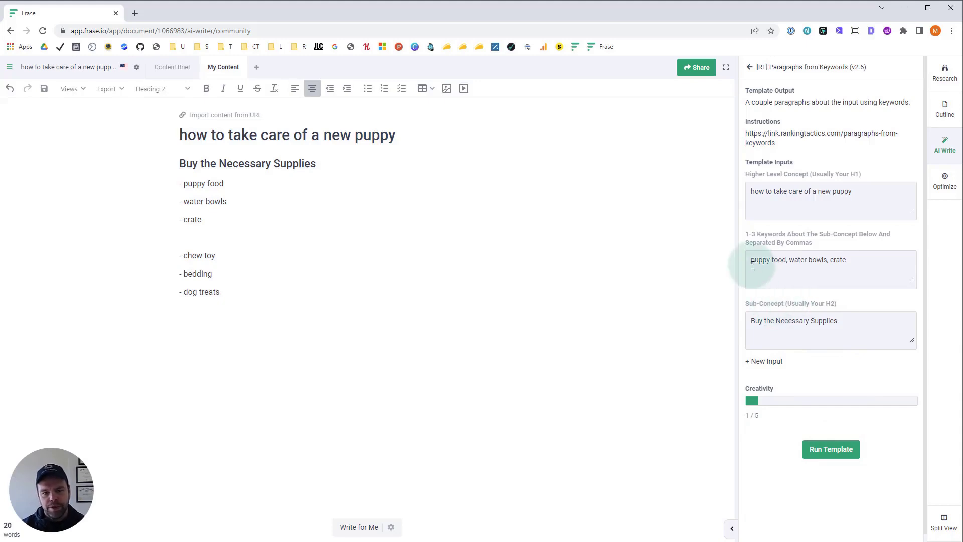
left_click_drag(751, 260, 786, 261)
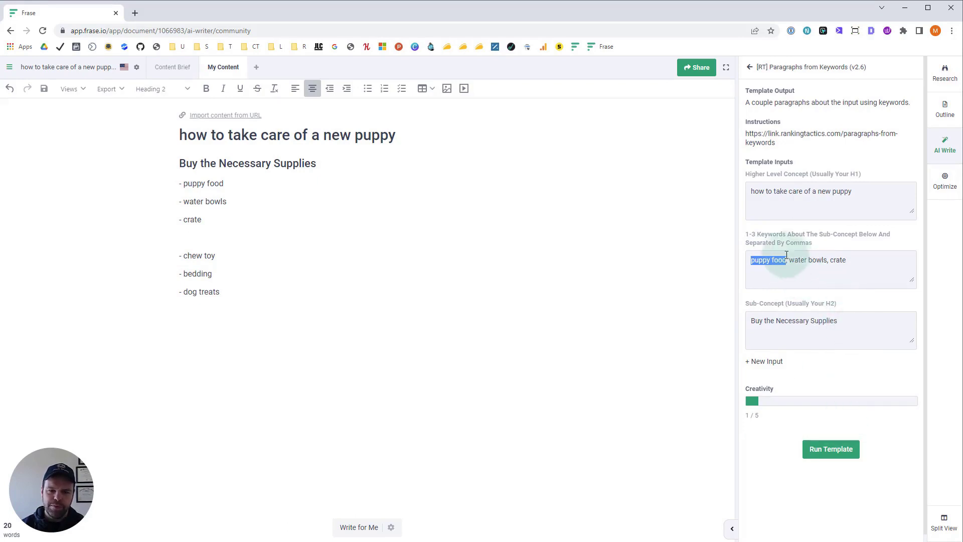
left_click_drag(789, 260, 829, 260)
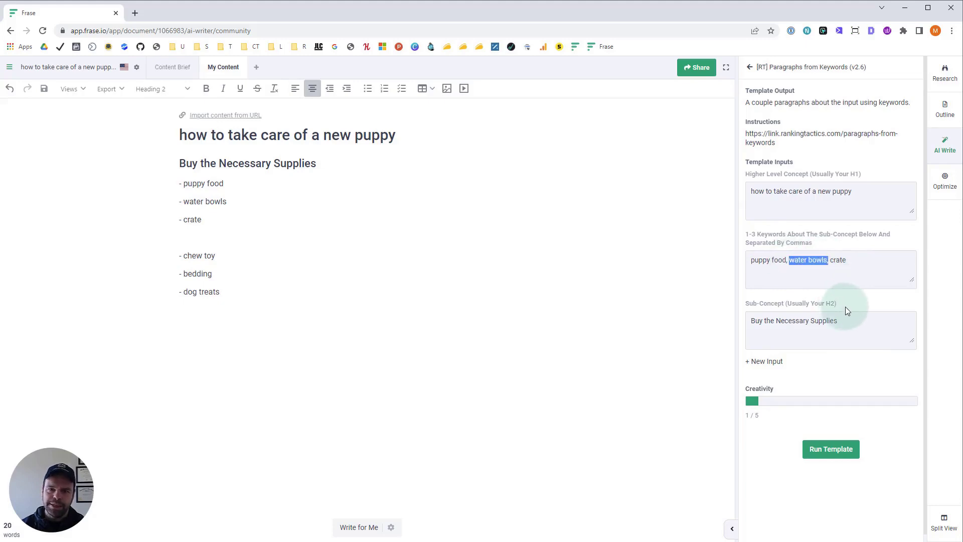
left_click(850, 450)
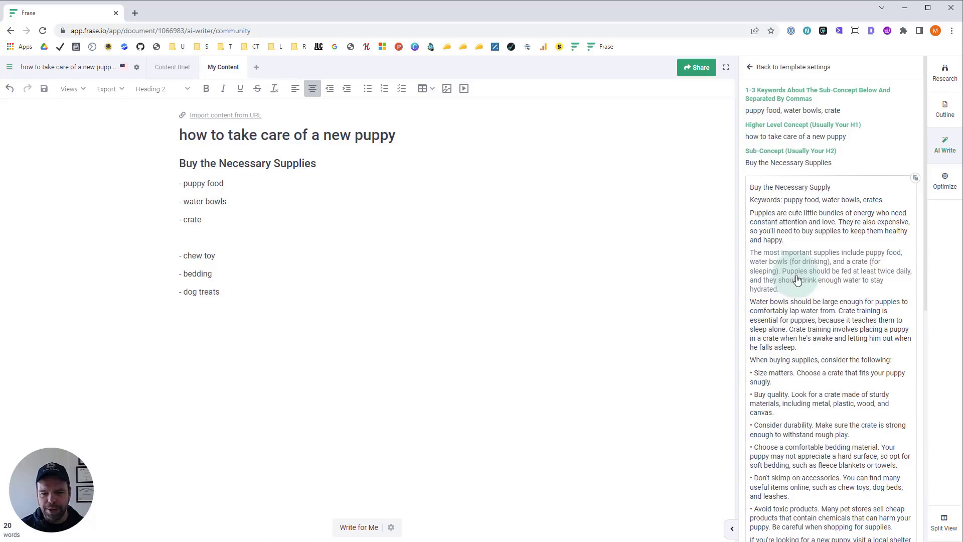
scroll(852, 316, "down", 2)
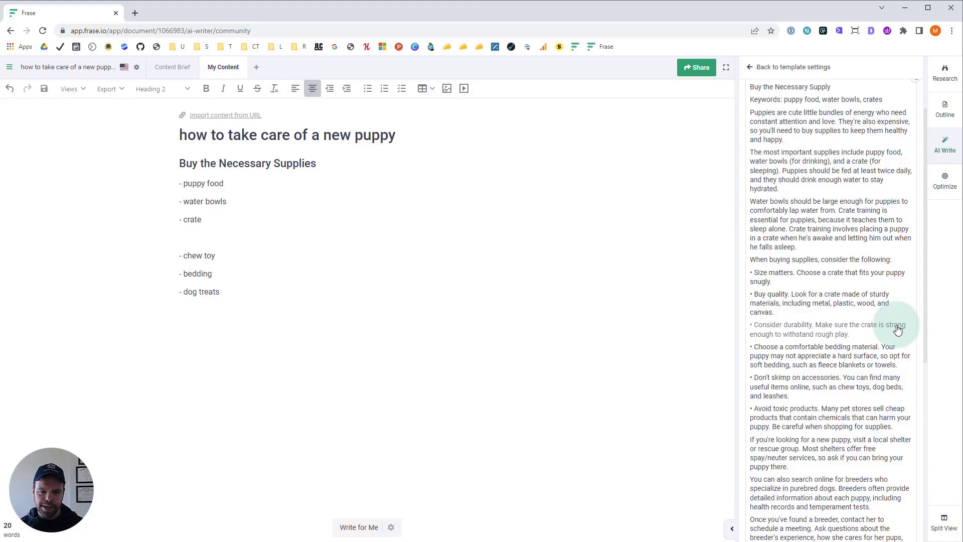
scroll(897, 329, "down", 2)
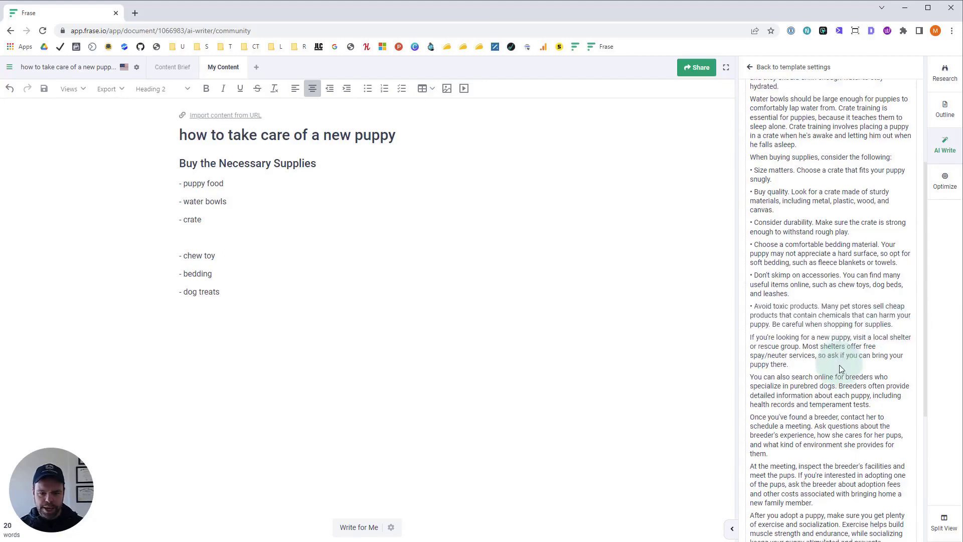
scroll(847, 366, "down", 5)
scroll(860, 367, "up", 8)
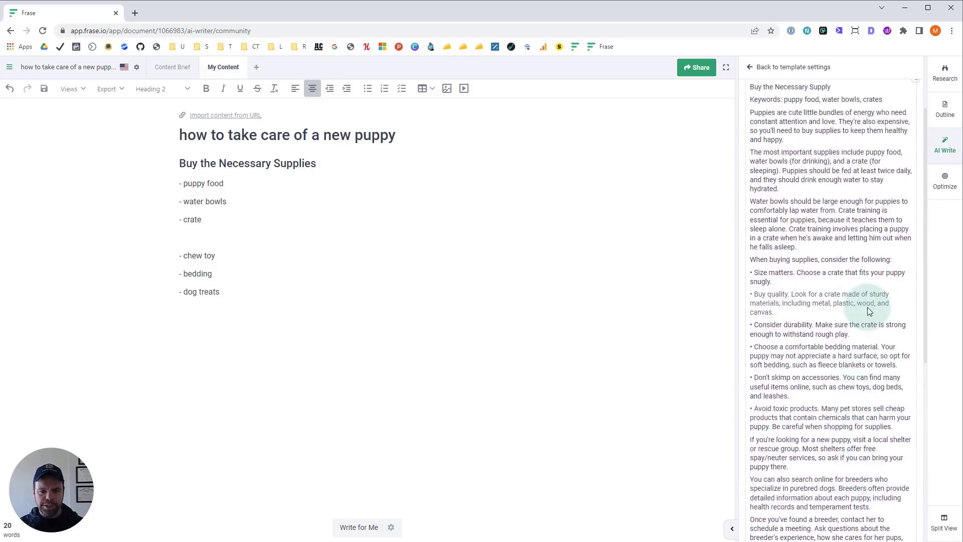
left_click(255, 235)
Insert the generated paragraphs and supply bullets, through 'Avoid toxic products', below the crate item.
key("Return")
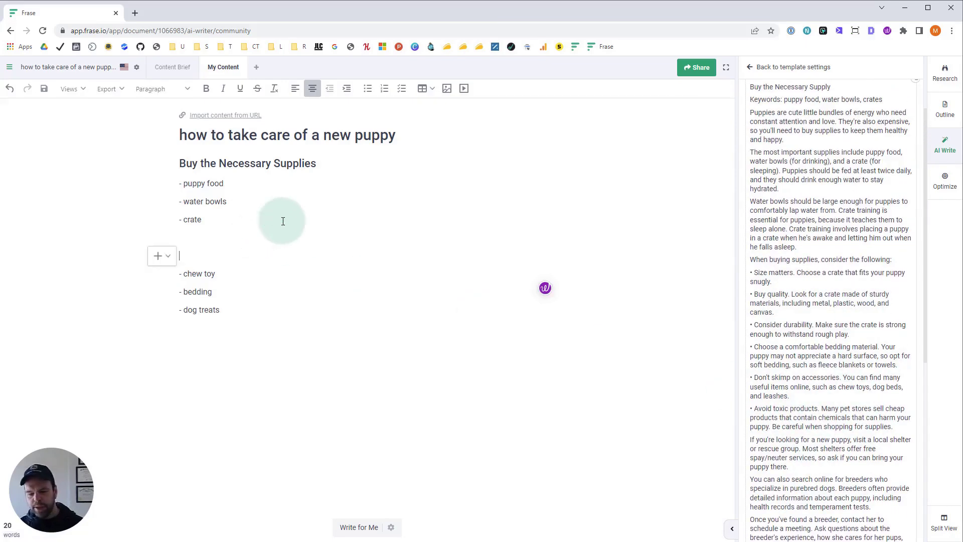
key("Return")
key("Up")
key("Up")
left_click(792, 141)
left_click(800, 163)
left_click(807, 220)
left_click(793, 260)
left_click(793, 275)
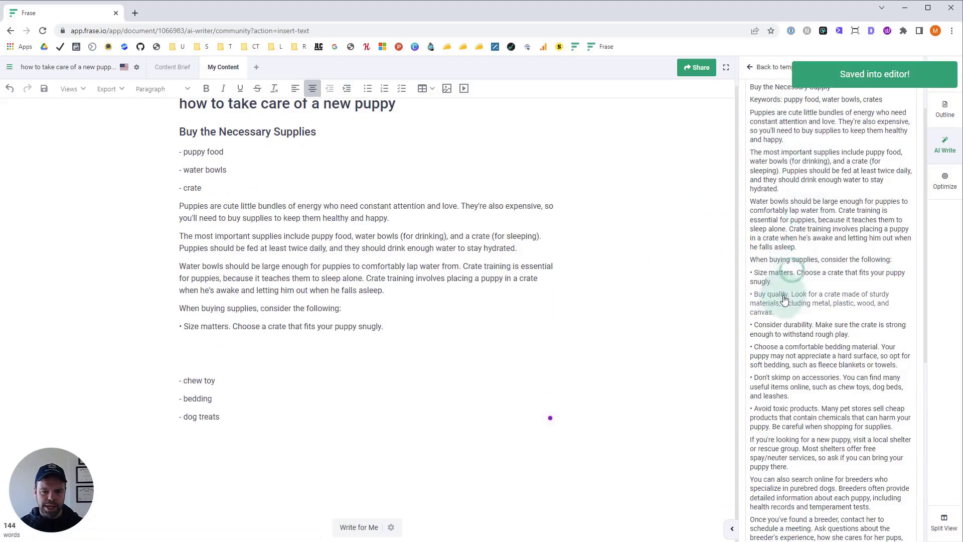
left_click(789, 300)
left_click(782, 329)
left_click(775, 355)
left_click(779, 382)
left_click(784, 416)
Select all the inserted generated text and delete it, leaving the original supplies bullets.
scroll(350, 348, "up", 3)
left_click(353, 432)
left_click_drag(353, 433, 151, 182)
left_click_drag(213, 160, 177, 128)
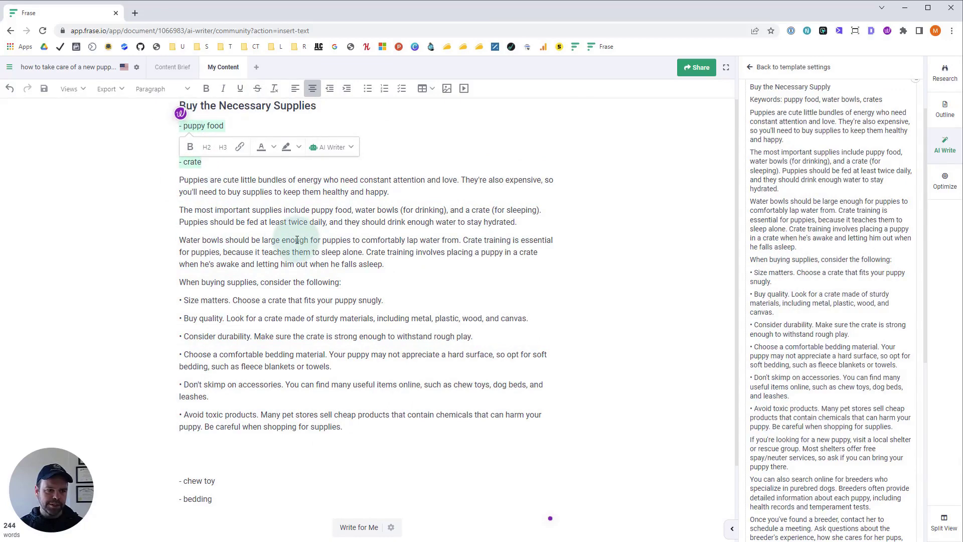
left_click(396, 209)
left_click_drag(355, 210, 398, 211)
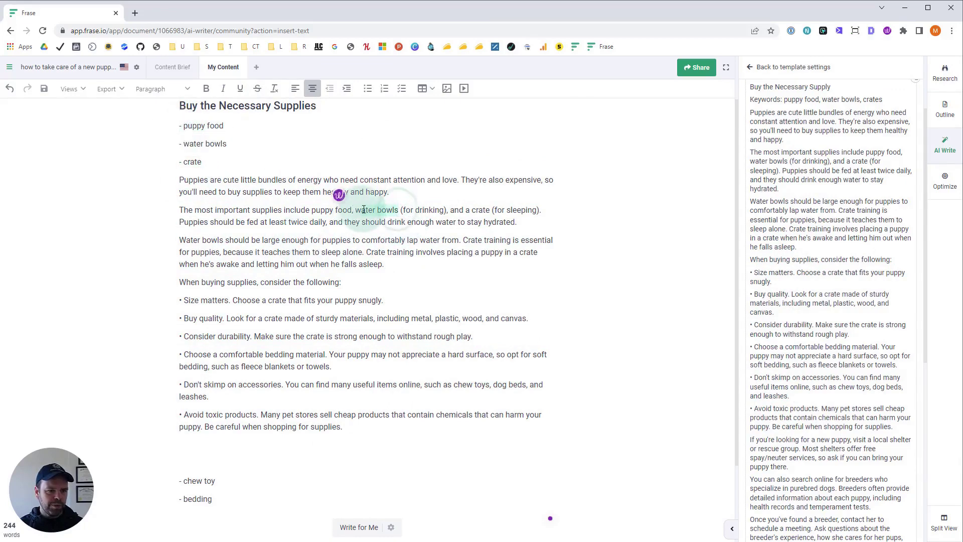
left_click_drag(405, 433, 189, 186)
key("BackSpace")
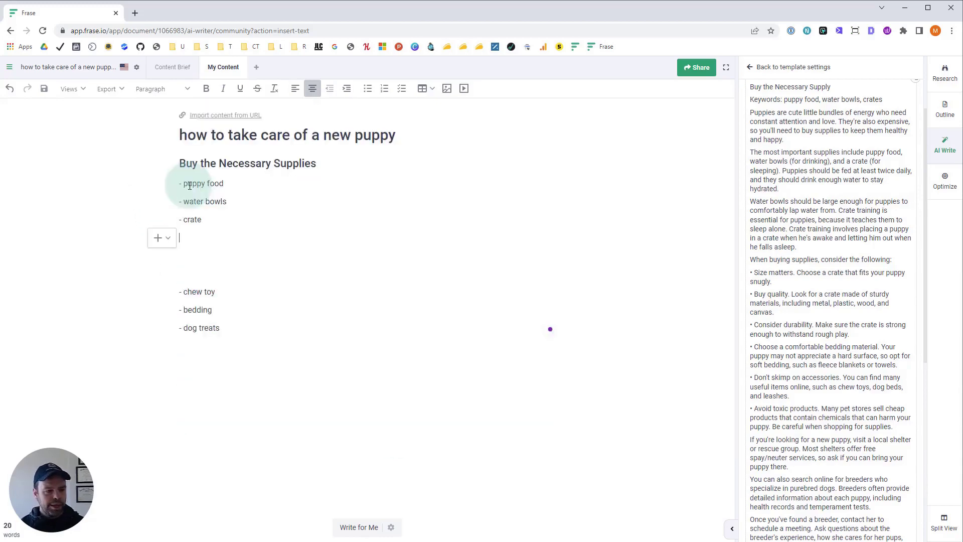
Load more generated results, then go back to the template's input settings.
scroll(820, 436, "down", 7)
left_click(775, 380)
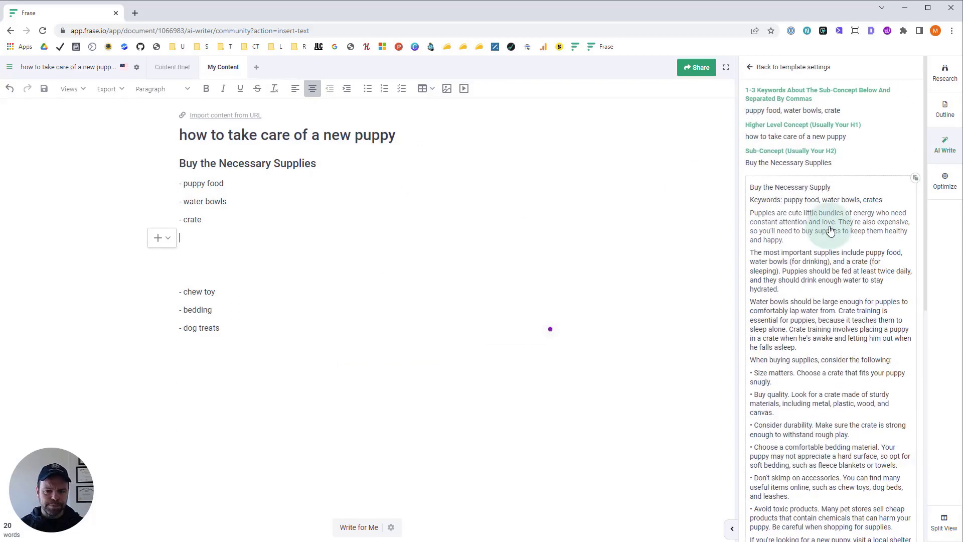
left_click(754, 67)
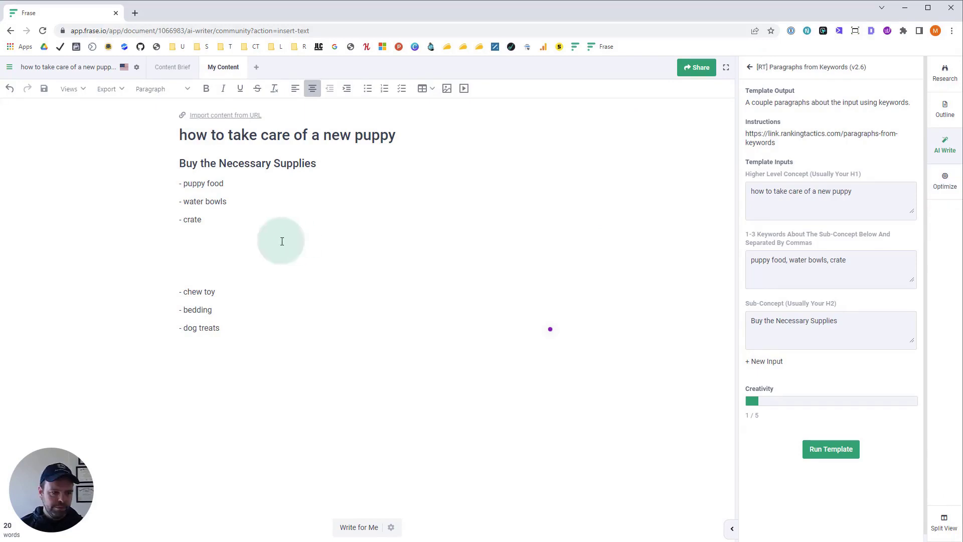
Remove an extra blank line below crate and review the chew toy to dog treats items.
left_click(215, 261)
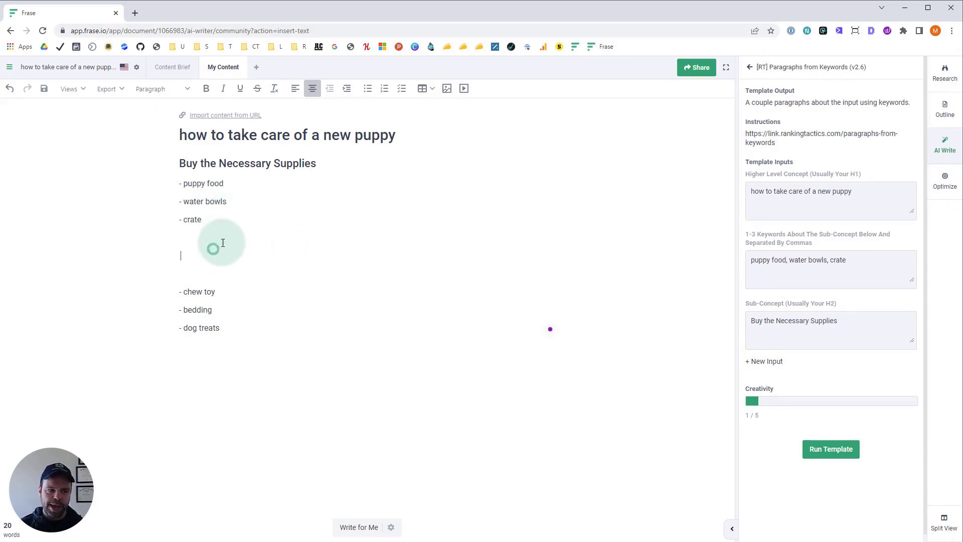
key("Delete")
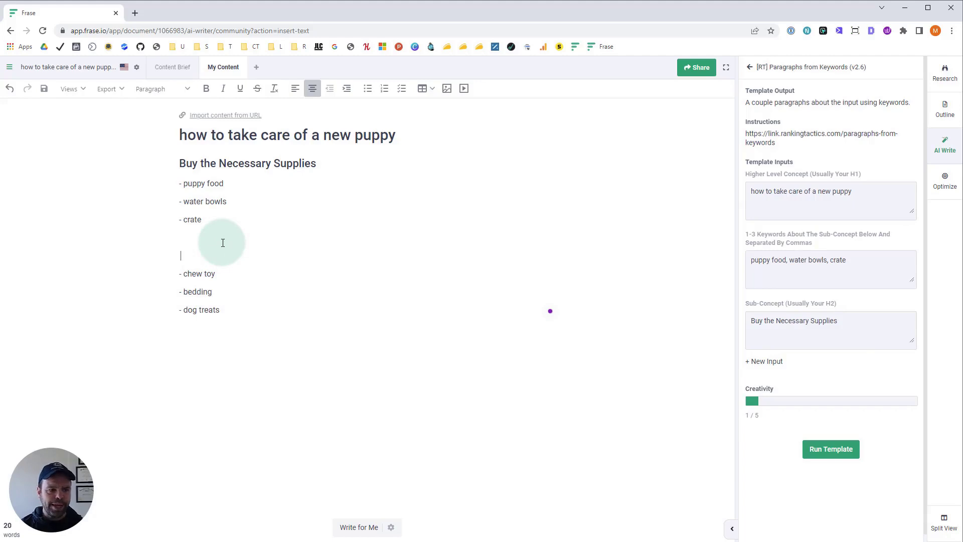
left_click_drag(217, 300, 198, 273)
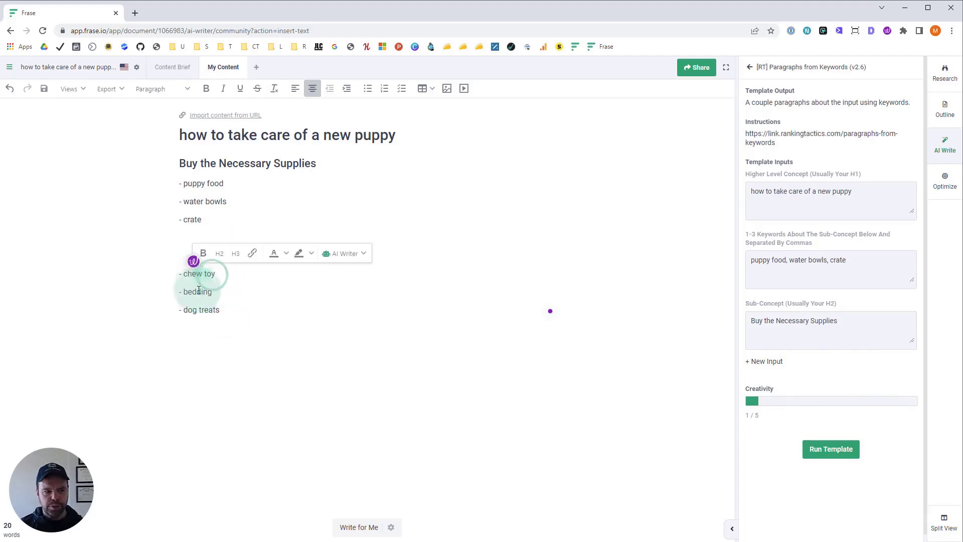
left_click(217, 309)
left_click_drag(220, 310, 183, 310)
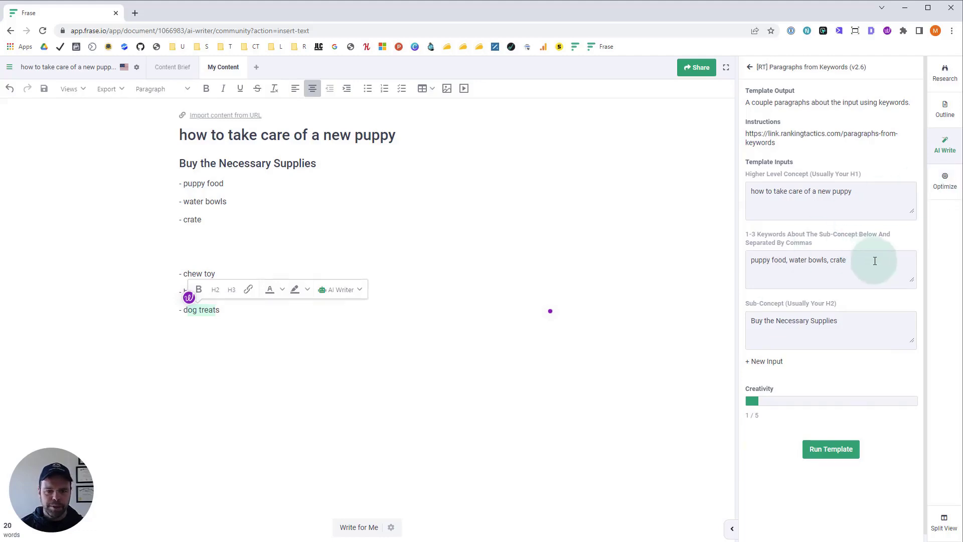
Replace the keywords with 'chew toy, bedding, dog treats' and run the template again.
left_click_drag(874, 259, 701, 277)
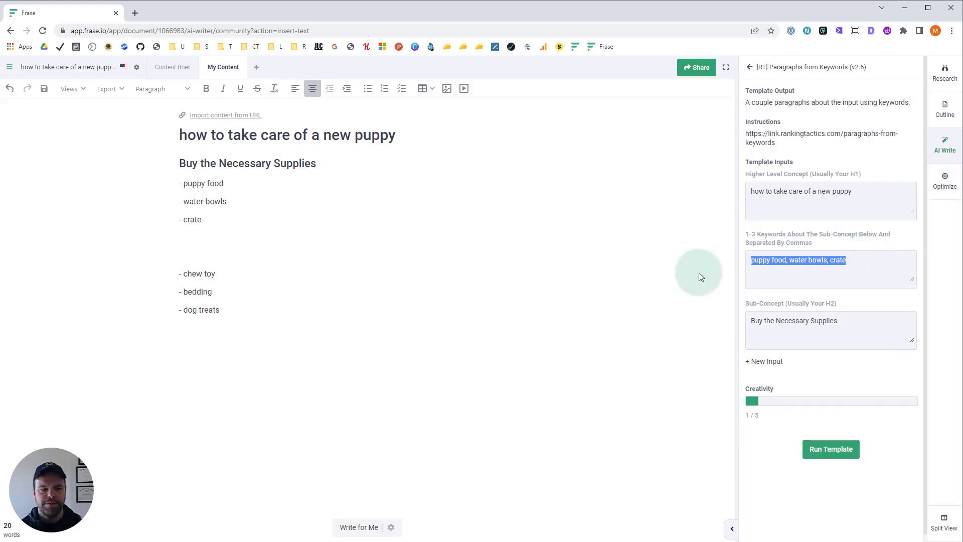
type("chew topy")
key("BackSpace")
key("BackSpace")
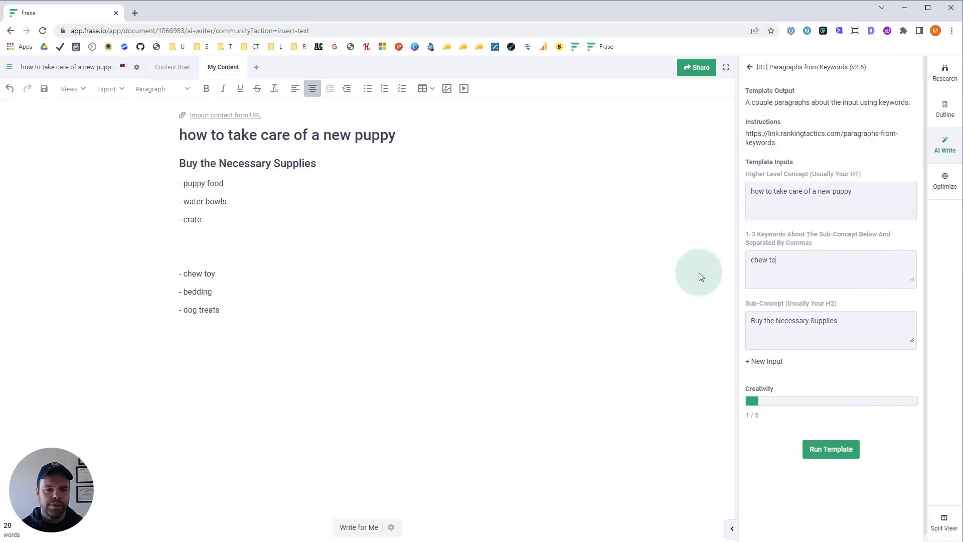
type("y, bedding, dog g")
key("BackSpace")
type("treats")
left_click(819, 453)
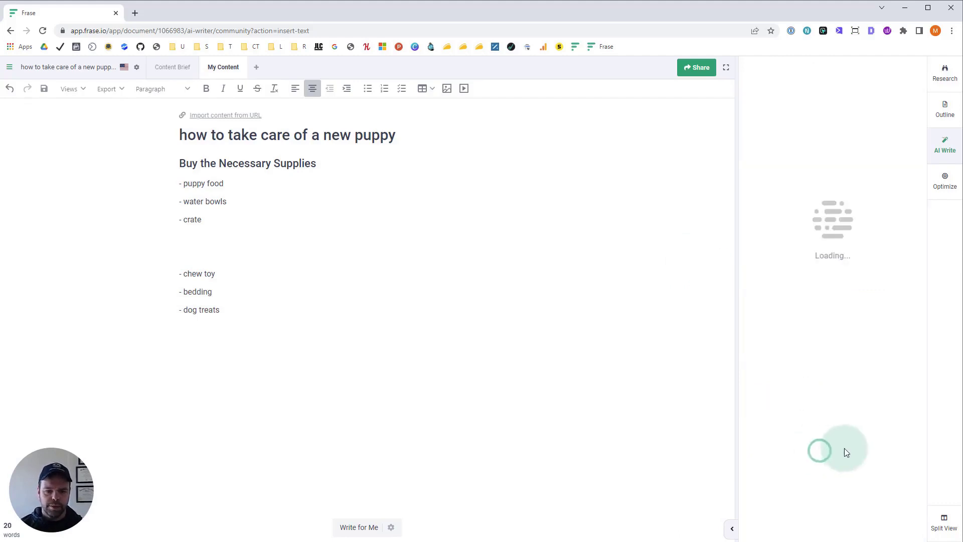
left_click(944, 521)
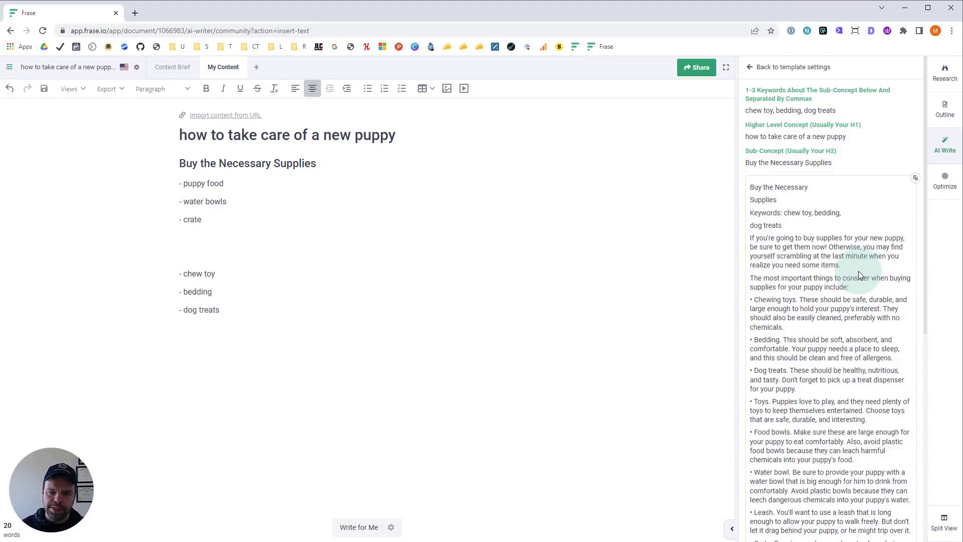
scroll(822, 231, "down", 2)
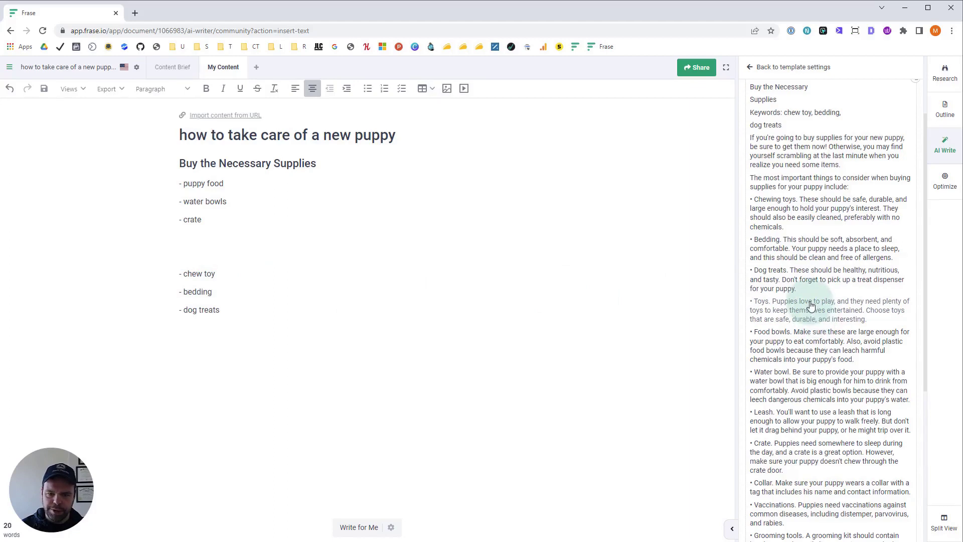
scroll(806, 293, "down", 2)
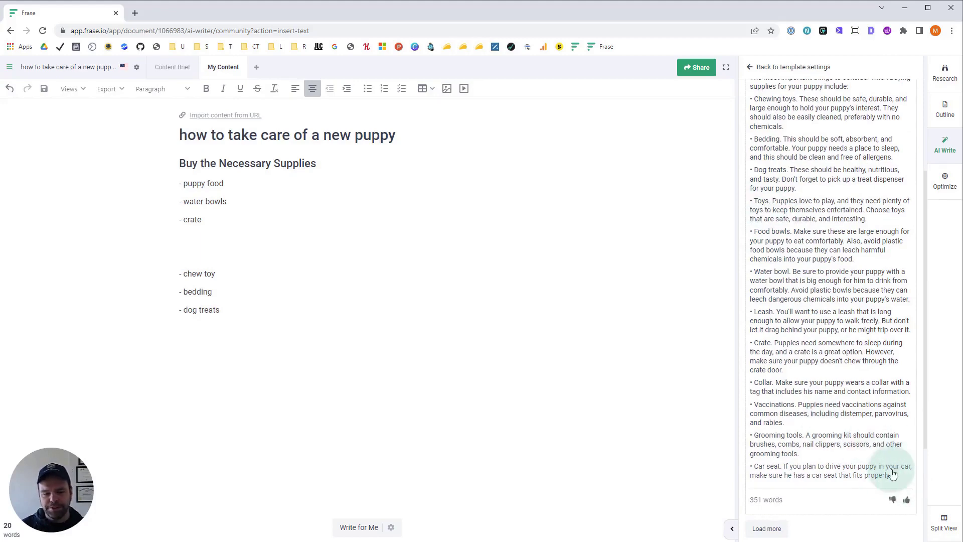
scroll(887, 474, "up", 2)
left_click(302, 317)
Insert the first generated supply paragraphs, starting with chewing toys, below dog treats.
key("Return")
key("Return")
left_click(827, 153)
left_click(797, 182)
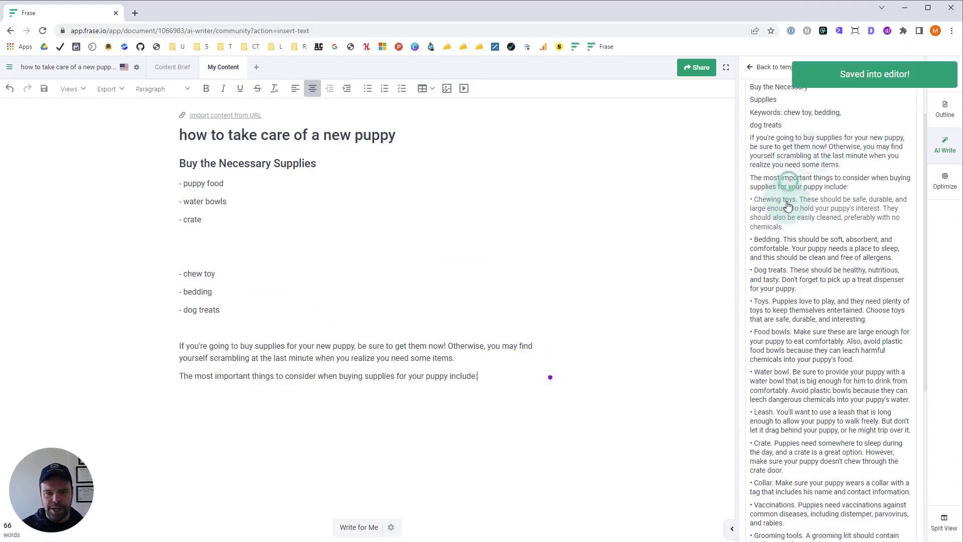
left_click(786, 203)
left_click(776, 247)
left_click(779, 279)
scroll(793, 326, "down", 2)
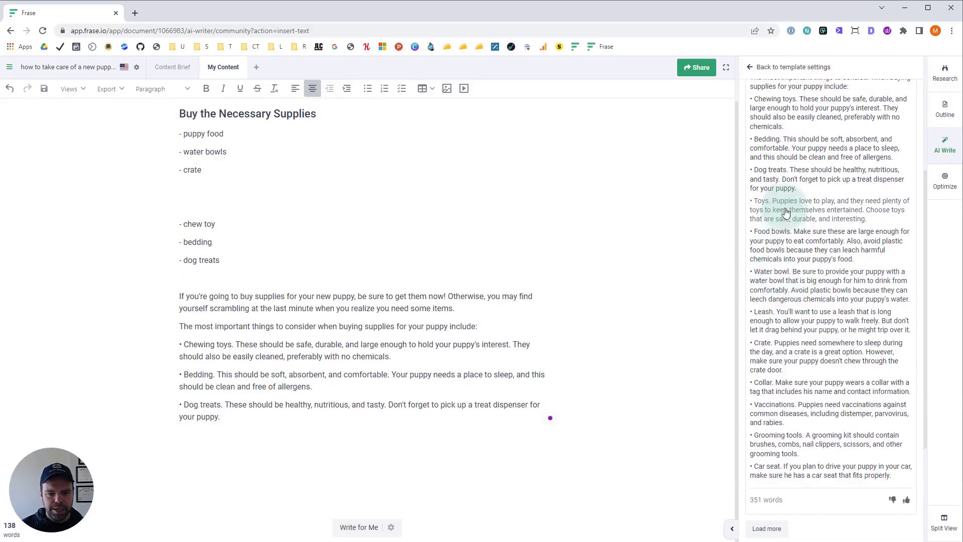
left_click(785, 206)
Insert the Crate, Collar, Grooming tools and Water bowl paragraphs, then return to the template inputs.
left_click(780, 351)
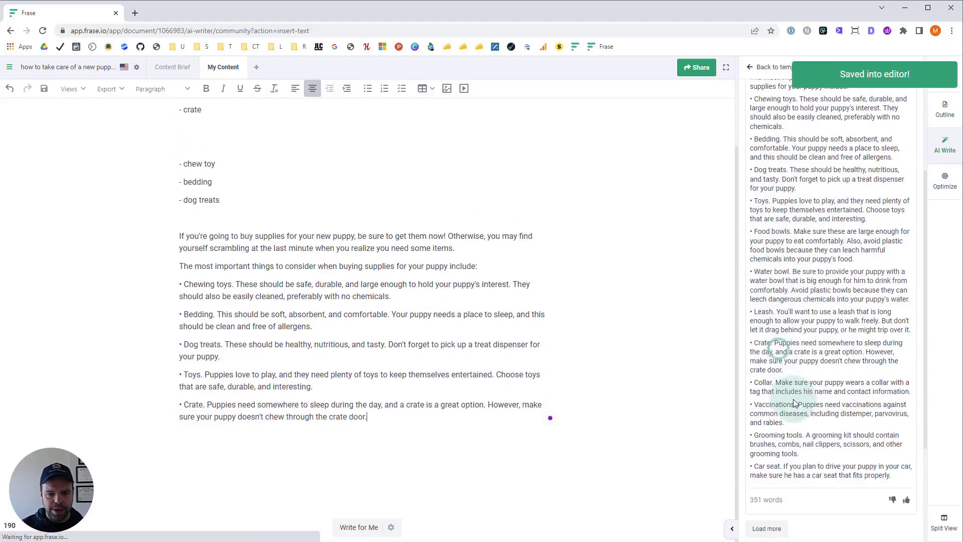
left_click(798, 386)
left_click(784, 439)
left_click(783, 277)
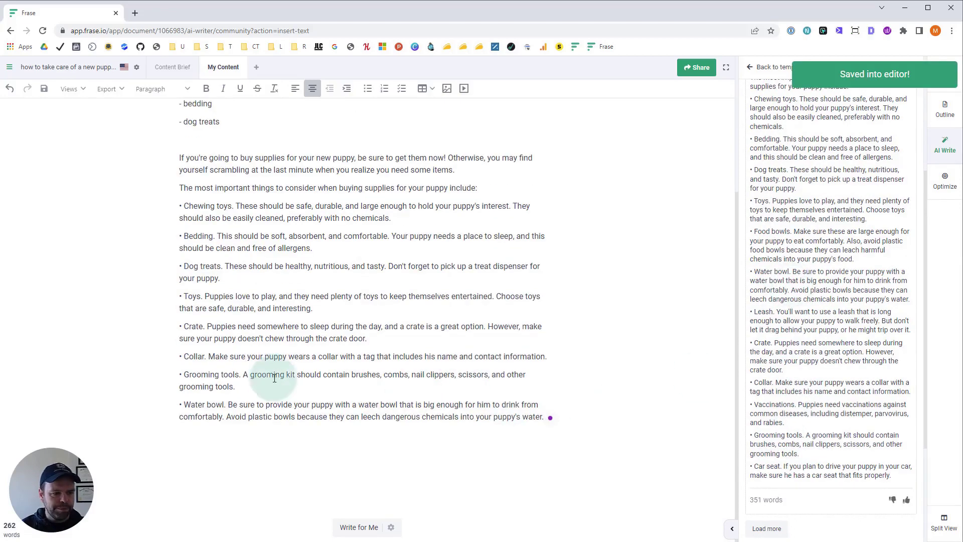
scroll(284, 403, "up", 2)
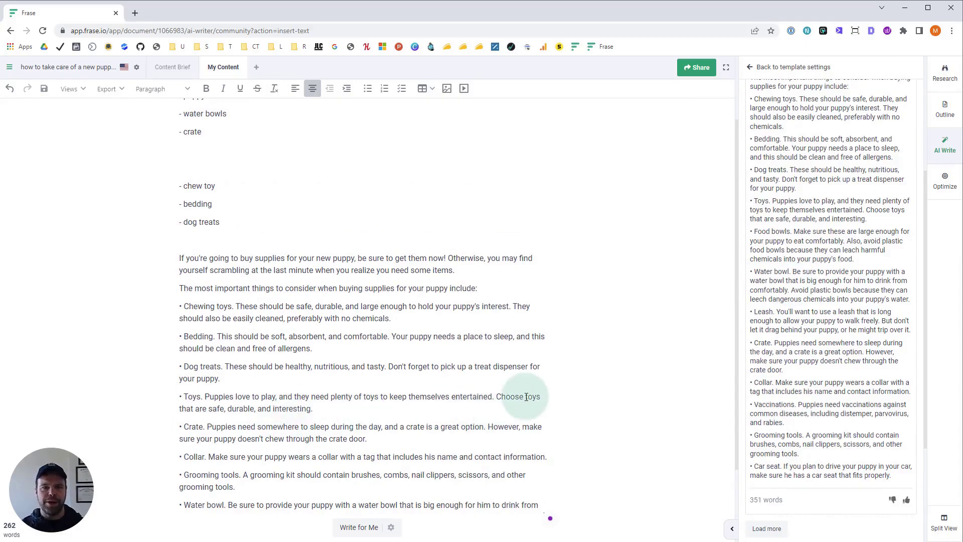
left_click(750, 68)
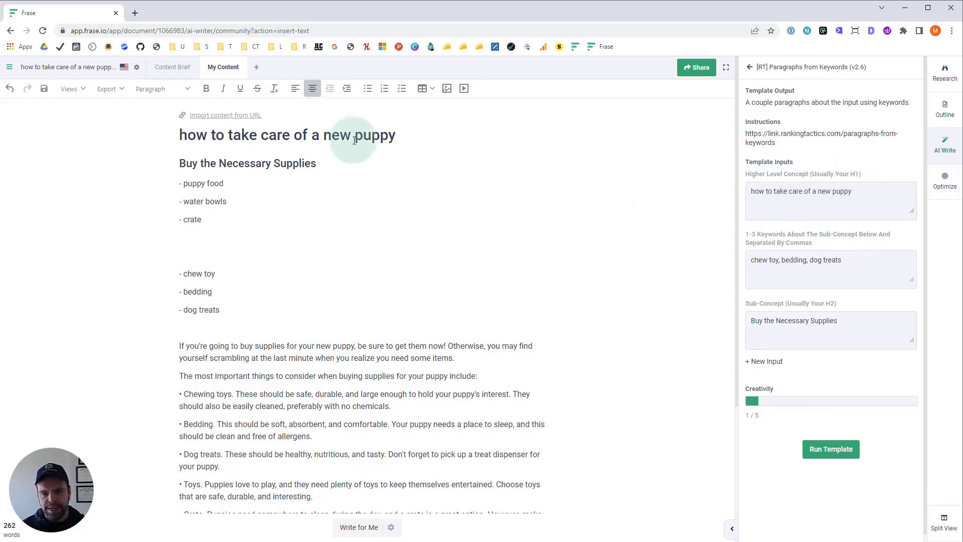
Change the H1 title, briefly tried with ': ultimate guide for 2022', to '5 ways to care for a new puppy in 2022'.
left_click(406, 137)
type(": ultimate guide for 2022")
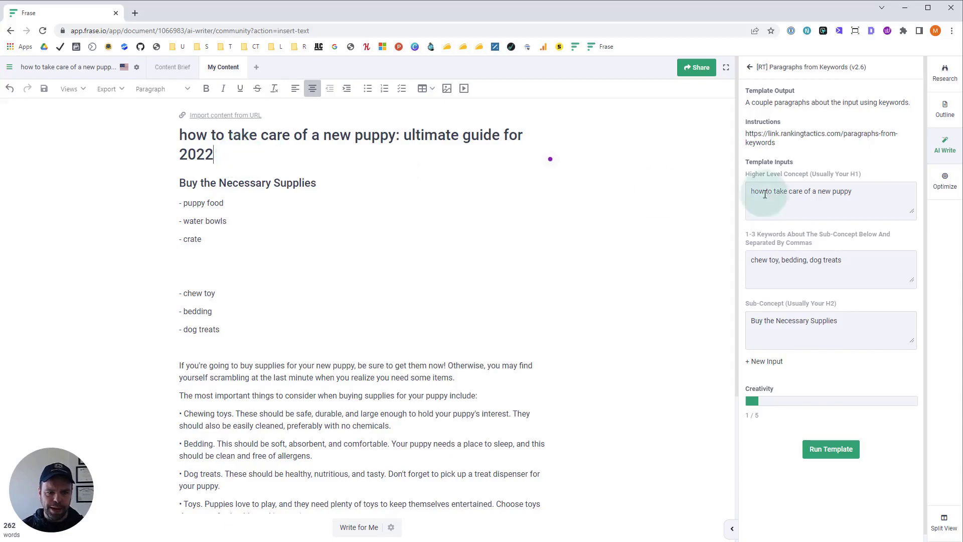
left_click_drag(450, 148, 406, 135)
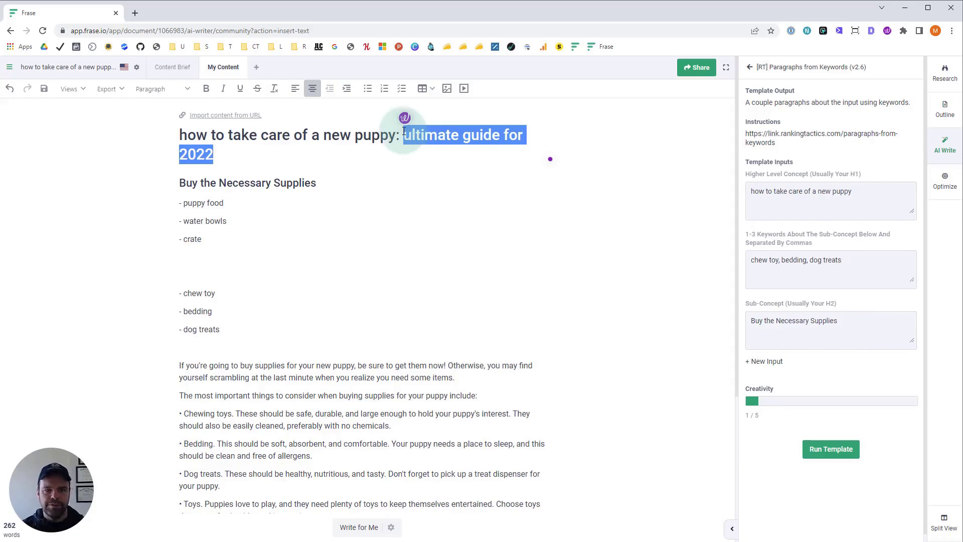
left_click_drag(254, 154, 178, 134)
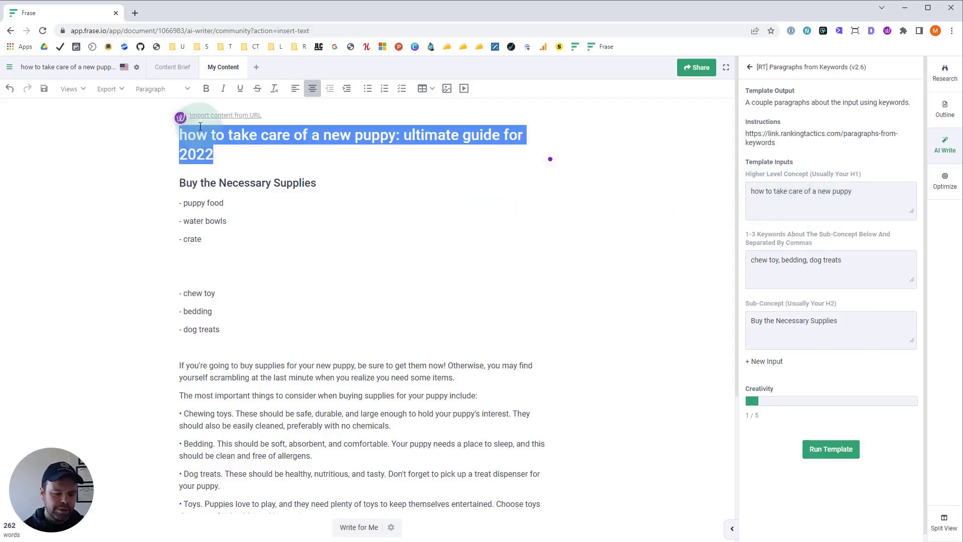
type("5 ways")
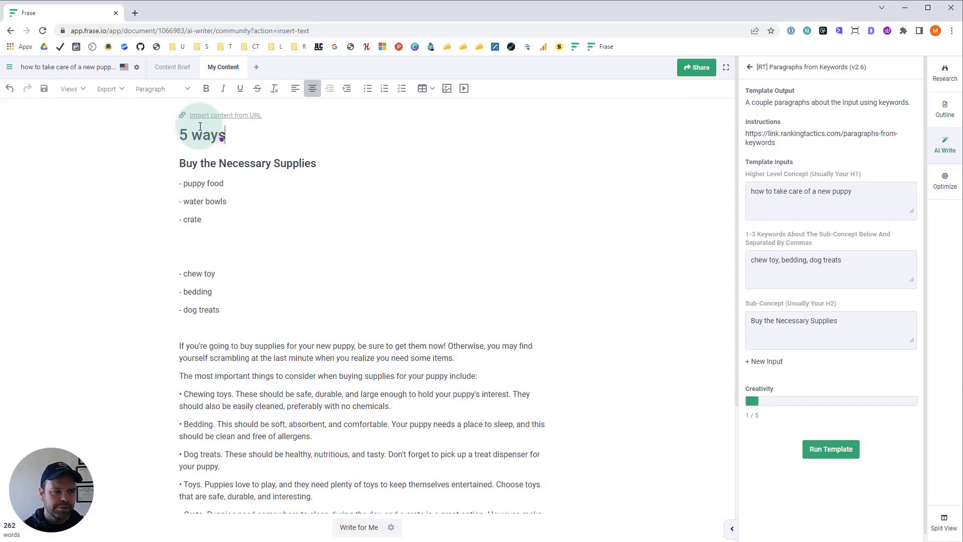
type(" to care for a p")
key("BackSpace")
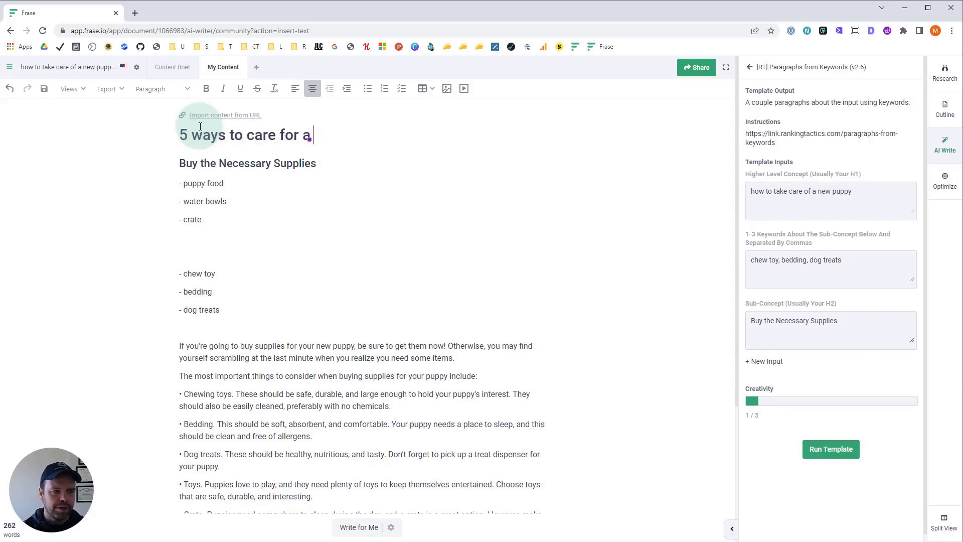
type("new puppy in 2022")
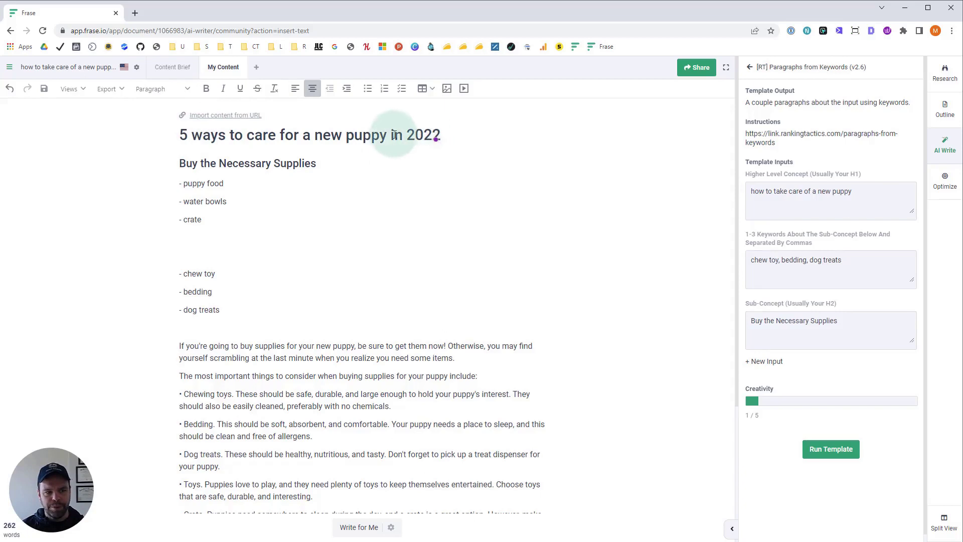
left_click_drag(387, 134, 192, 133)
key("ctrl+c")
Paste the title wording 'ways to care for a new puppy' into the Higher Level Concept field.
left_click(803, 205)
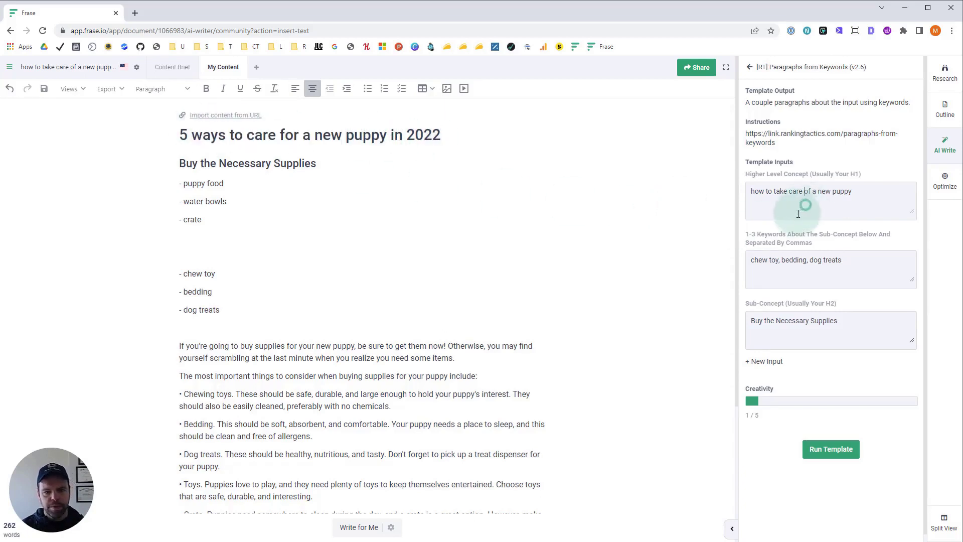
key("ctrl+a")
key("ctrl+v")
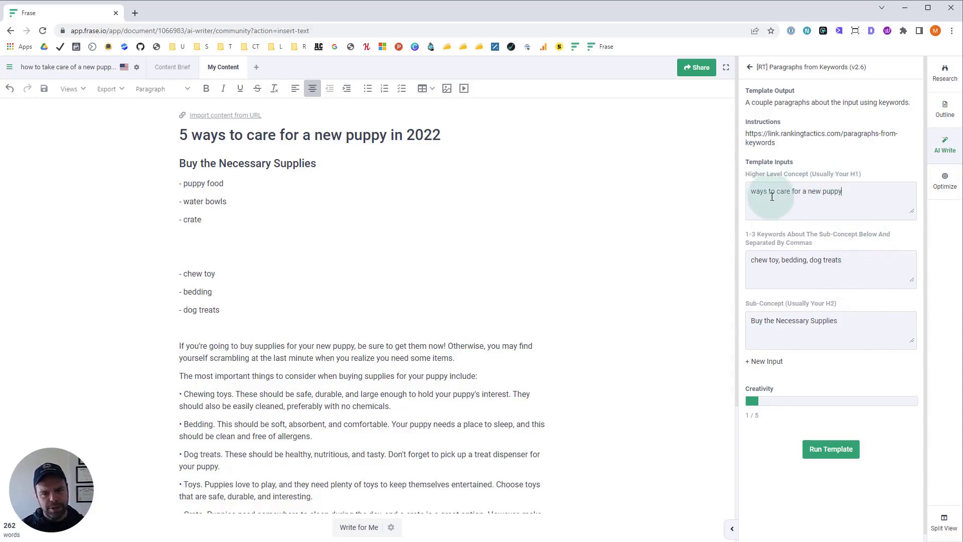
left_click(790, 203)
scroll(847, 333, "down", 1)
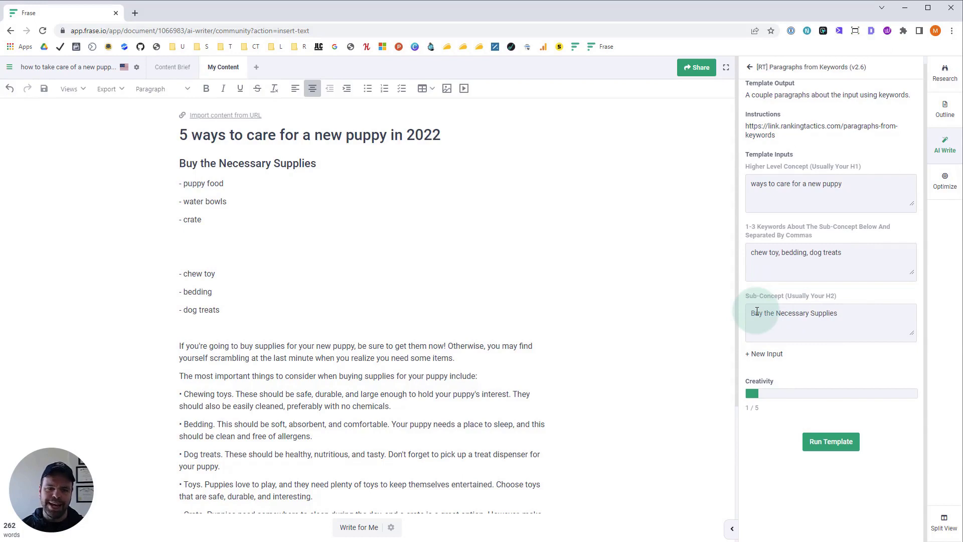
Try appending 'for your new puppy' to the sub-concept, then restore it to 'Buy the Necessary Supplies'.
left_click(843, 314)
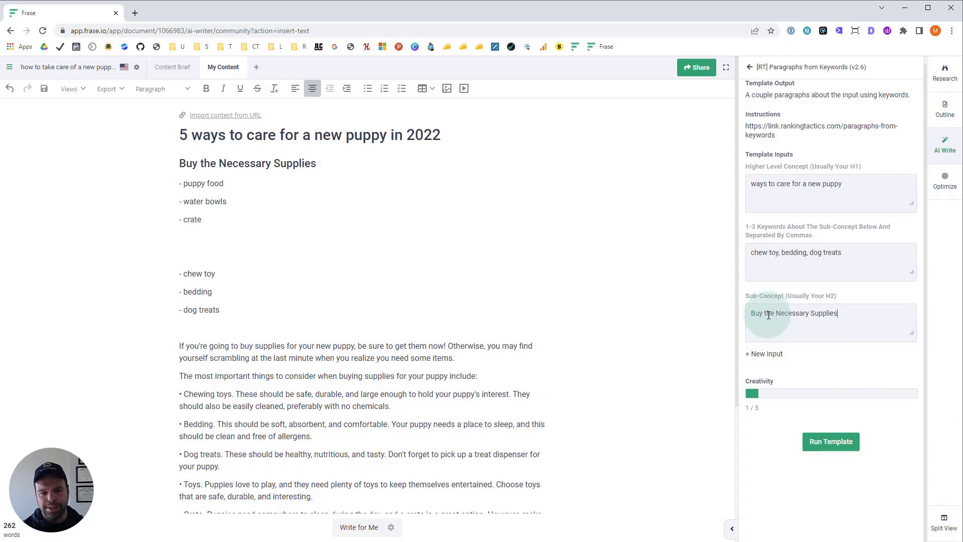
type("for your new puppy")
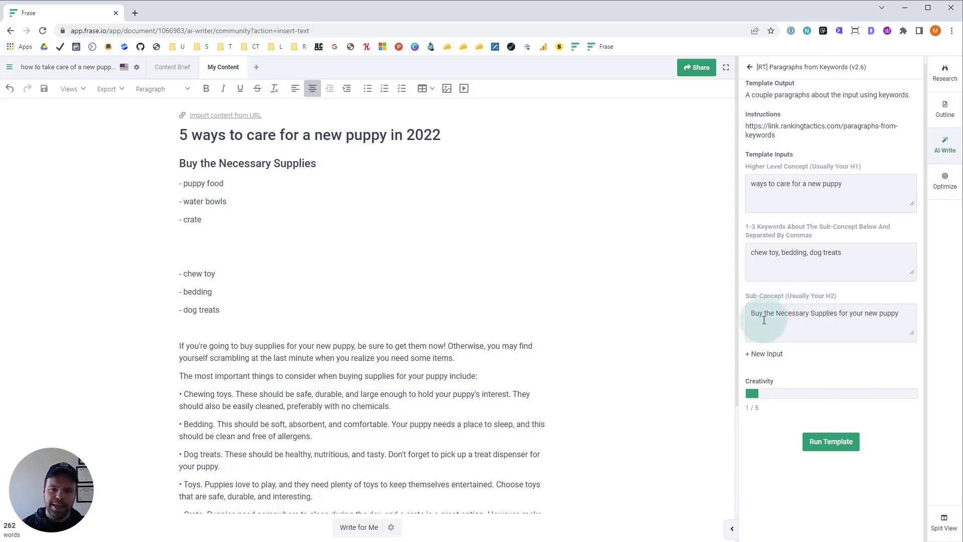
left_click(838, 313)
key("shift+End")
type("d")
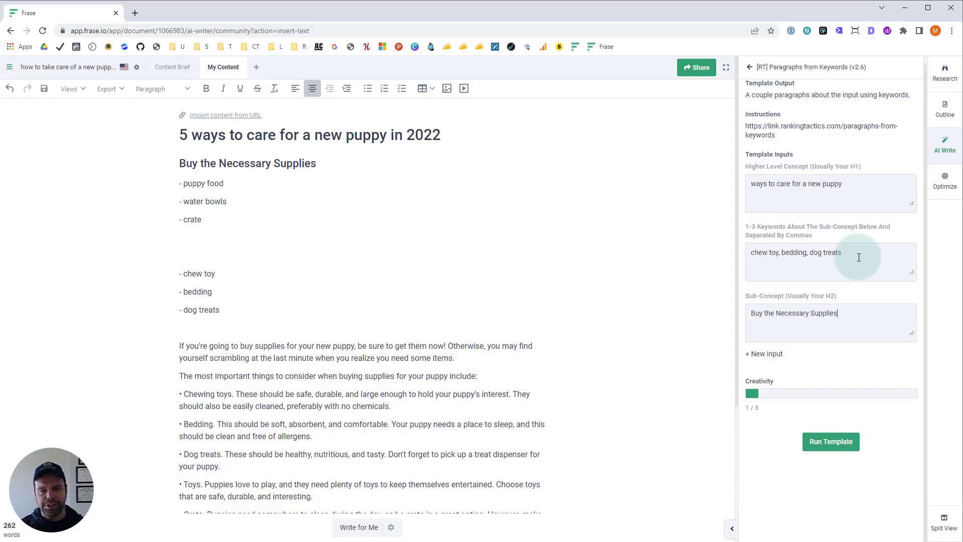
left_click(858, 258)
Replace the keywords with 'peanut butter, clowns, coffee' and run the template to generate a supplies paragraph.
key("ctrl+a")
type("peanut")
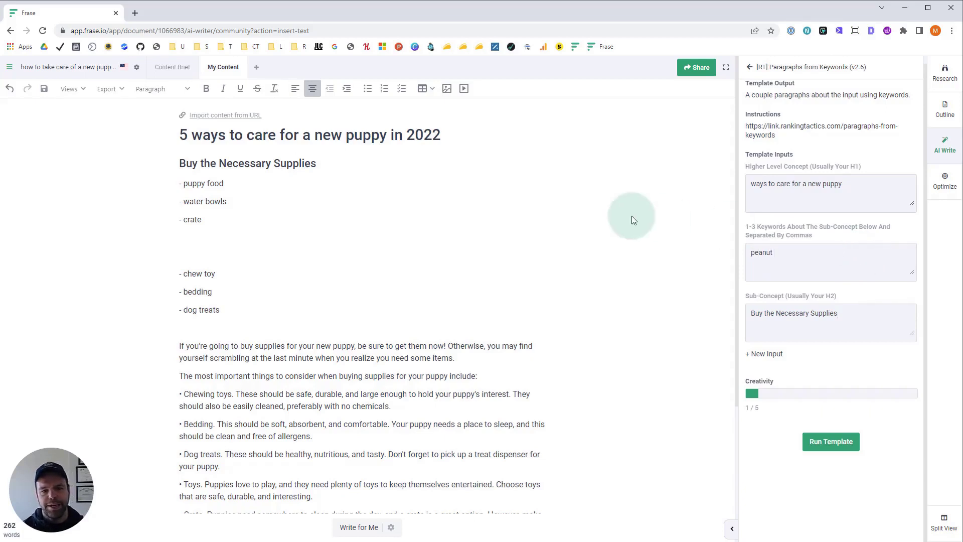
type(" butter, clowns, coffee")
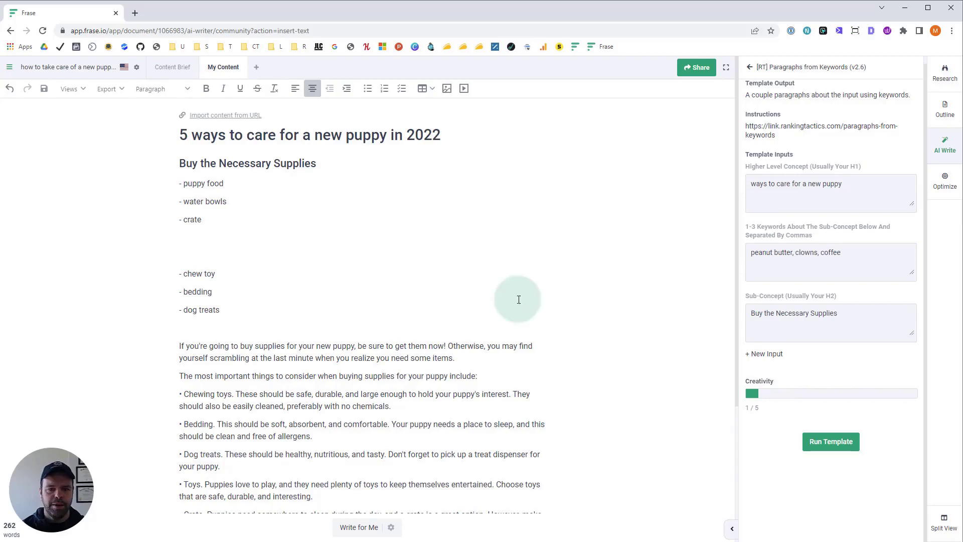
left_click(833, 443)
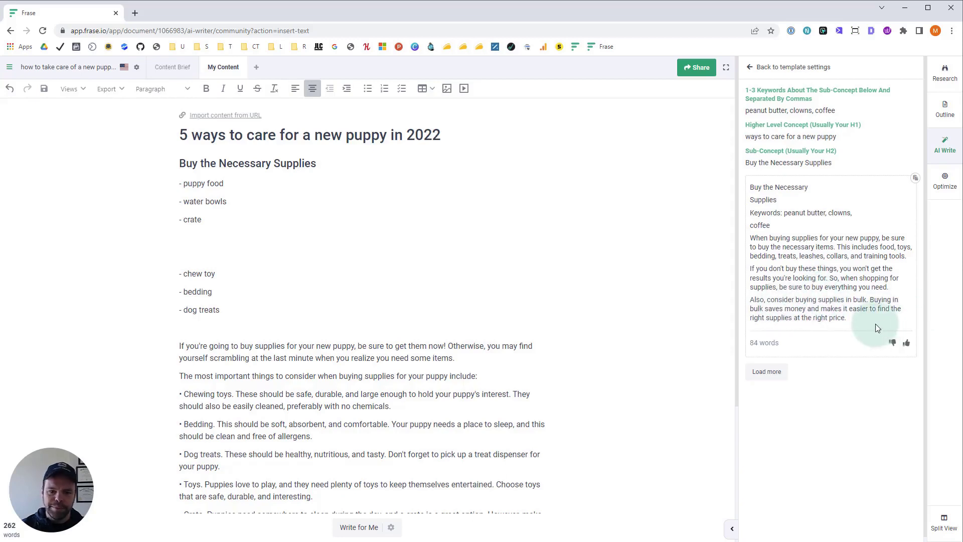
left_click_drag(782, 228, 785, 214)
Insert 'coffee' from the AI output below puppy food, then review the Optimize top topics list.
left_click(786, 221)
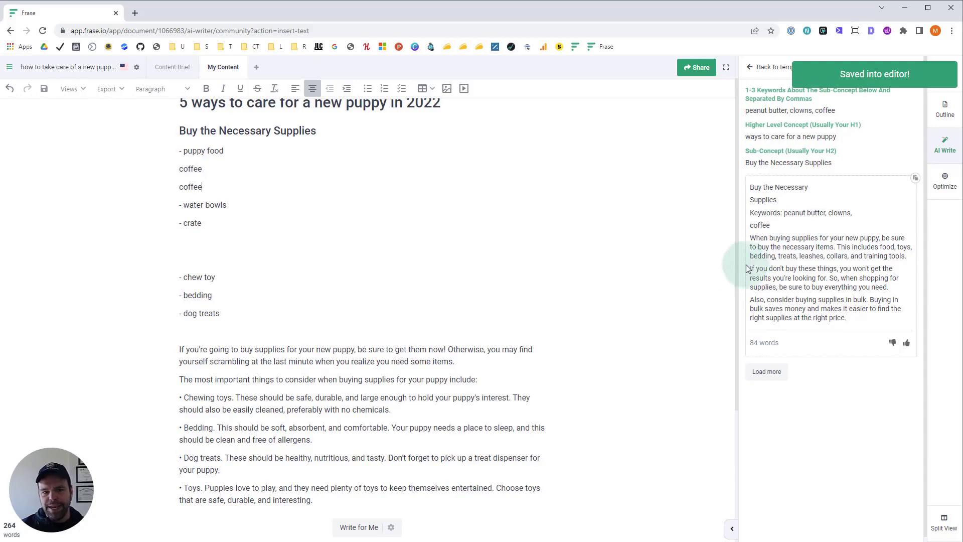
double_click(785, 227)
left_click(944, 182)
scroll(827, 321, "down", 3)
scroll(832, 225, "down", 2)
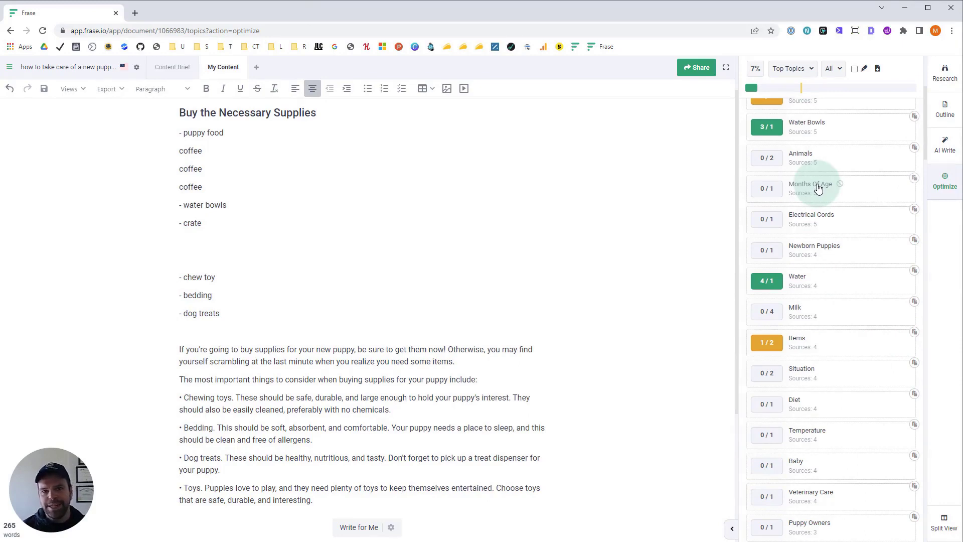
Search the community AI Write templates for '[rt] paragraphs from'.
left_click(945, 146)
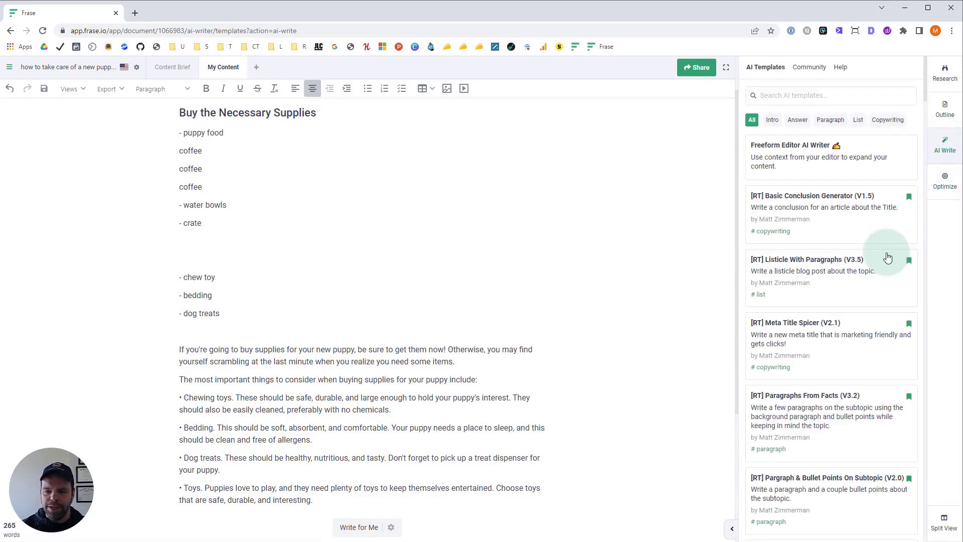
left_click(812, 68)
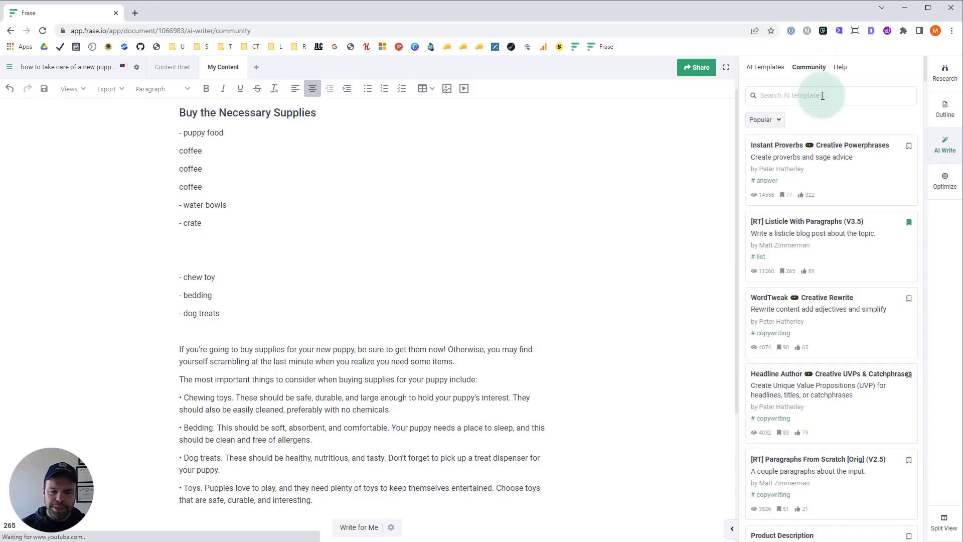
left_click(825, 97)
type("[rt] paragraphs from")
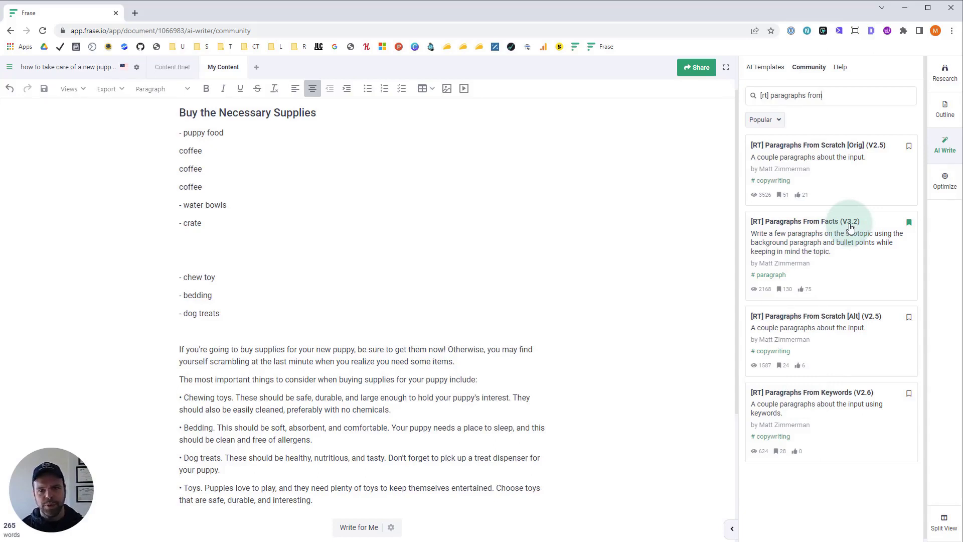
Scroll the Optimize top topics down to lower-ranked entries like Fresh Water and Vaccines.
left_click(944, 182)
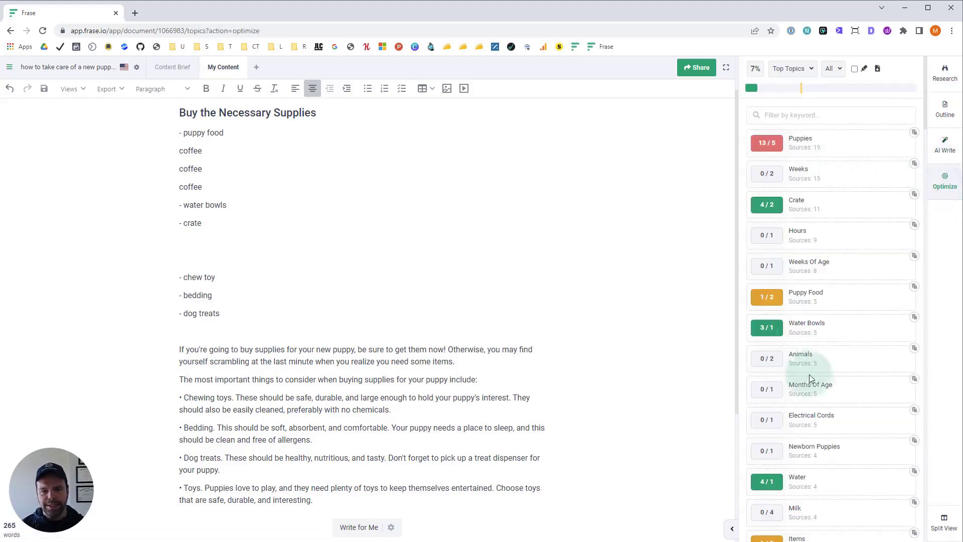
scroll(808, 374, "down", 8)
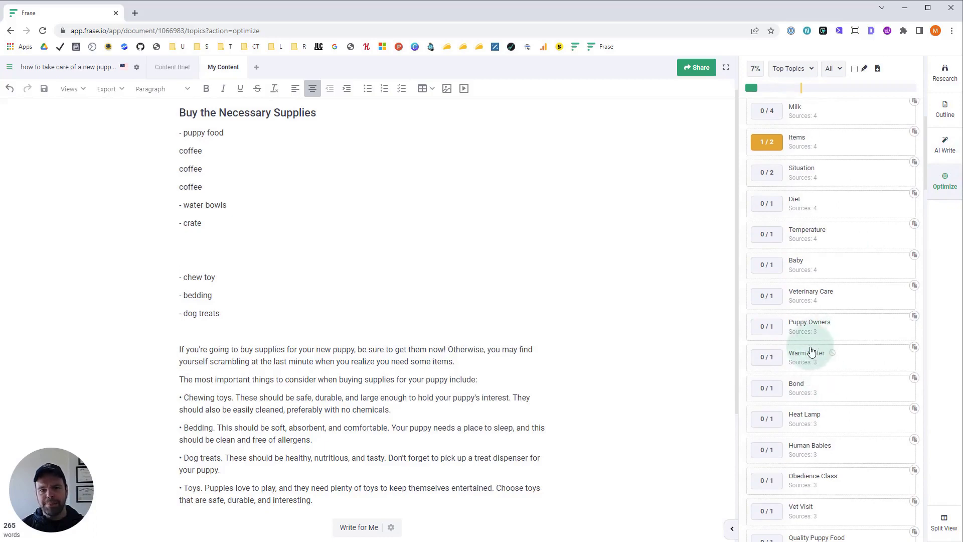
scroll(811, 349, "down", 10)
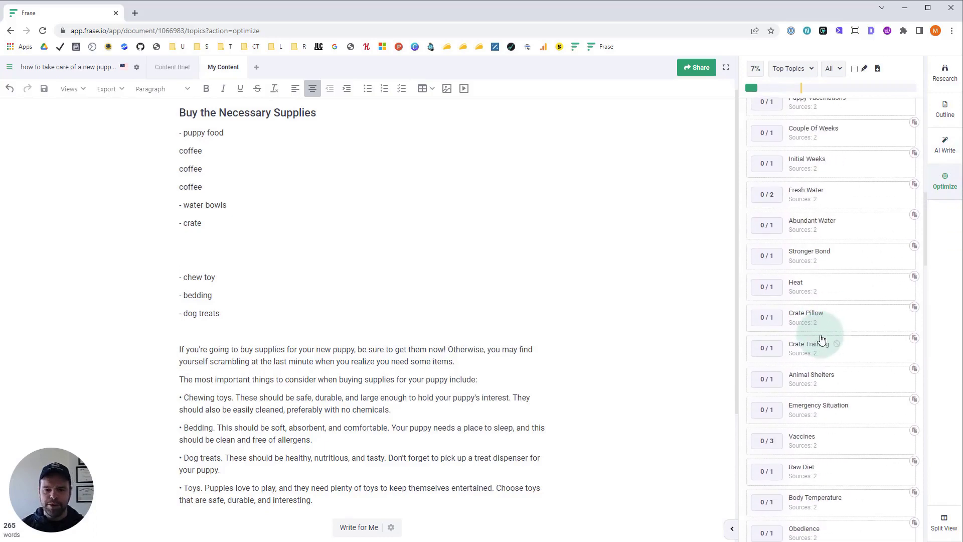